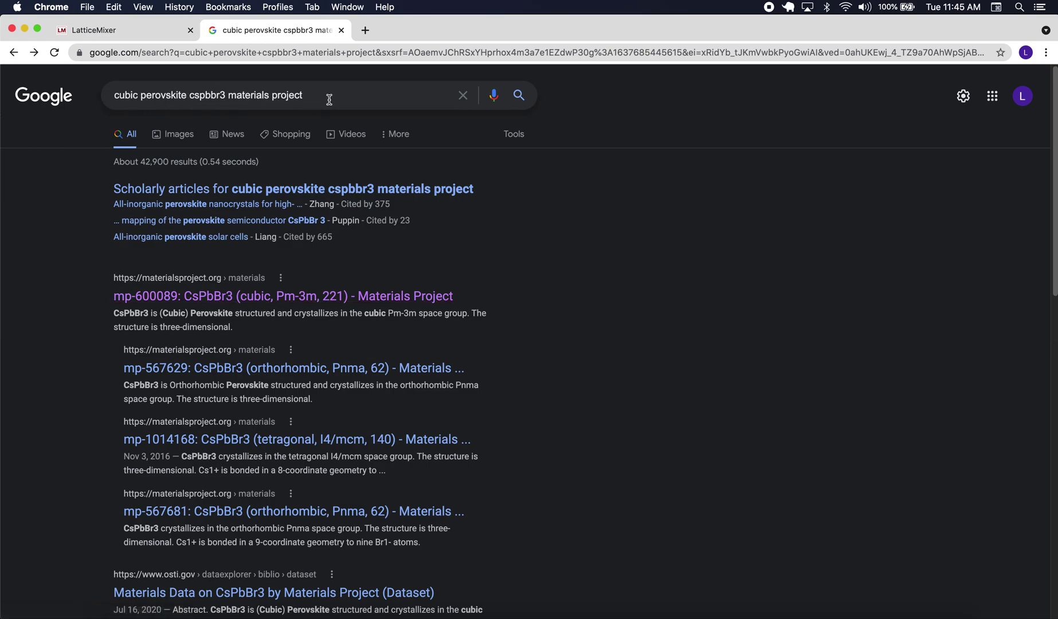
# Step: Scroll the Google results and open the Materials Project mp-600089 cubic CsPbBr3 entry
pyautogui.scroll(-2, 241, 425)
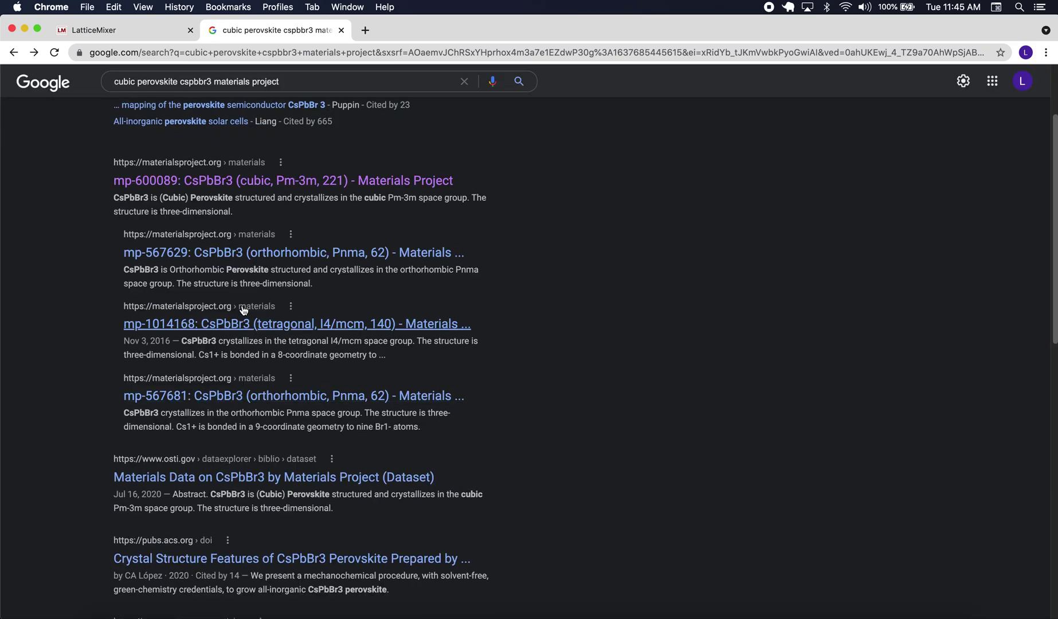
pyautogui.scroll(1, 229, 321)
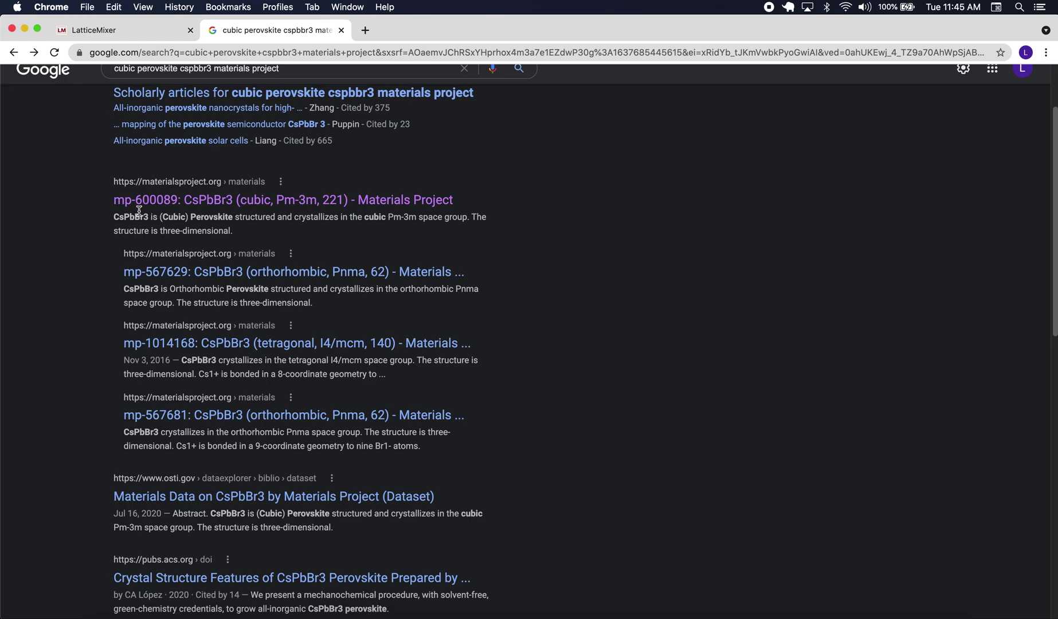
pyautogui.click(251, 204)
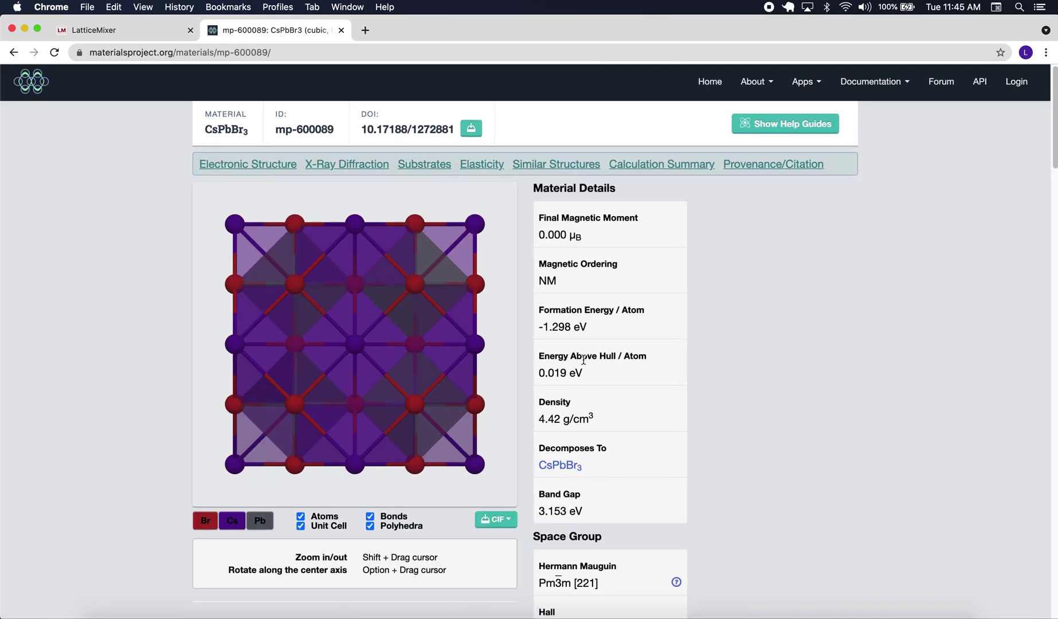
# Step: Rotate the mp-600089 crystal viewer and highlight the b lattice value 6.017
pyautogui.scroll(-1, 401, 304)
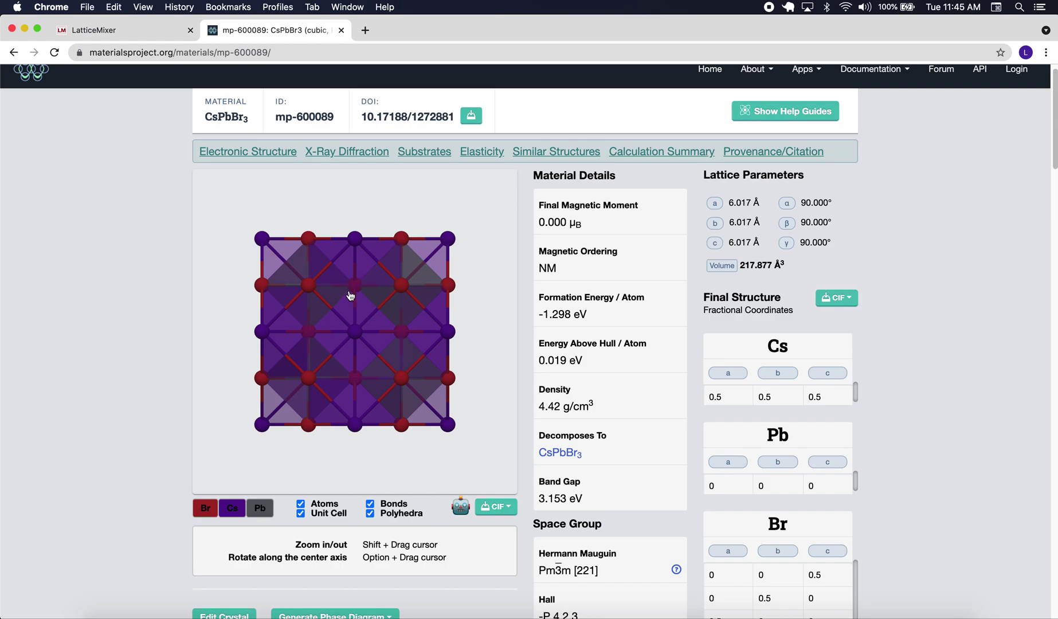
pyautogui.moveTo(350, 297); pyautogui.dragTo(265, 247)
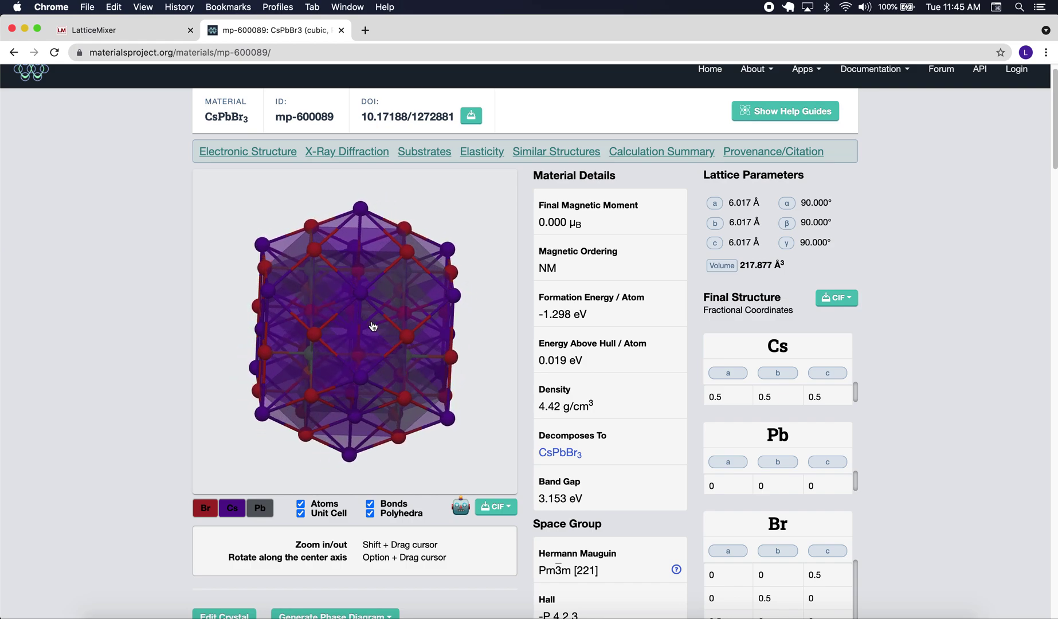
pyautogui.moveTo(729, 204); pyautogui.dragTo(756, 220)
pyautogui.click(741, 221)
pyautogui.moveTo(427, 322); pyautogui.dragTo(427, 385)
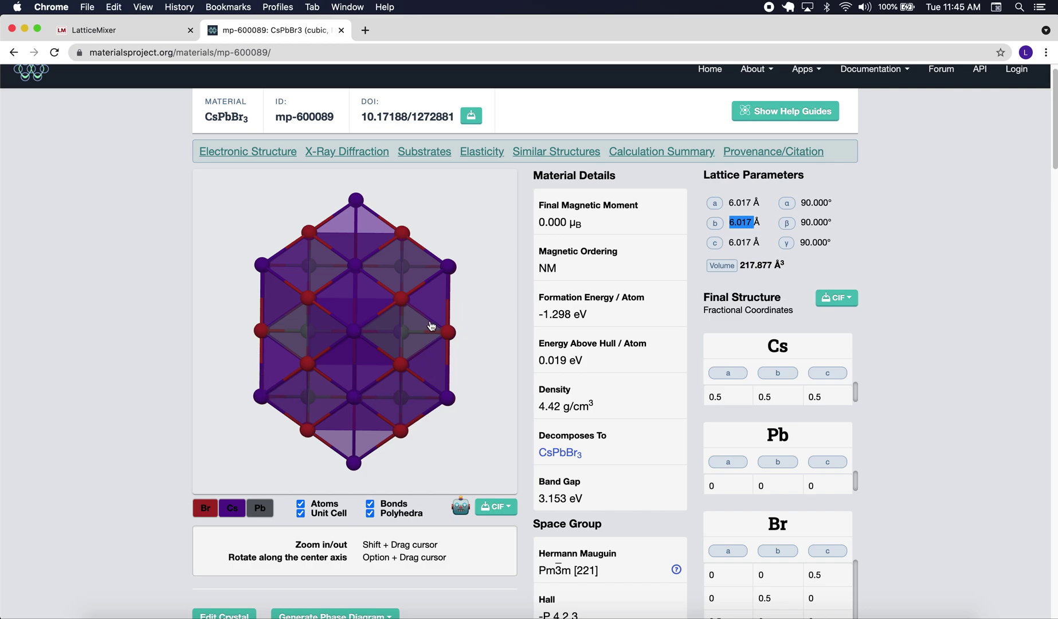
pyautogui.moveTo(298, 269); pyautogui.dragTo(456, 272)
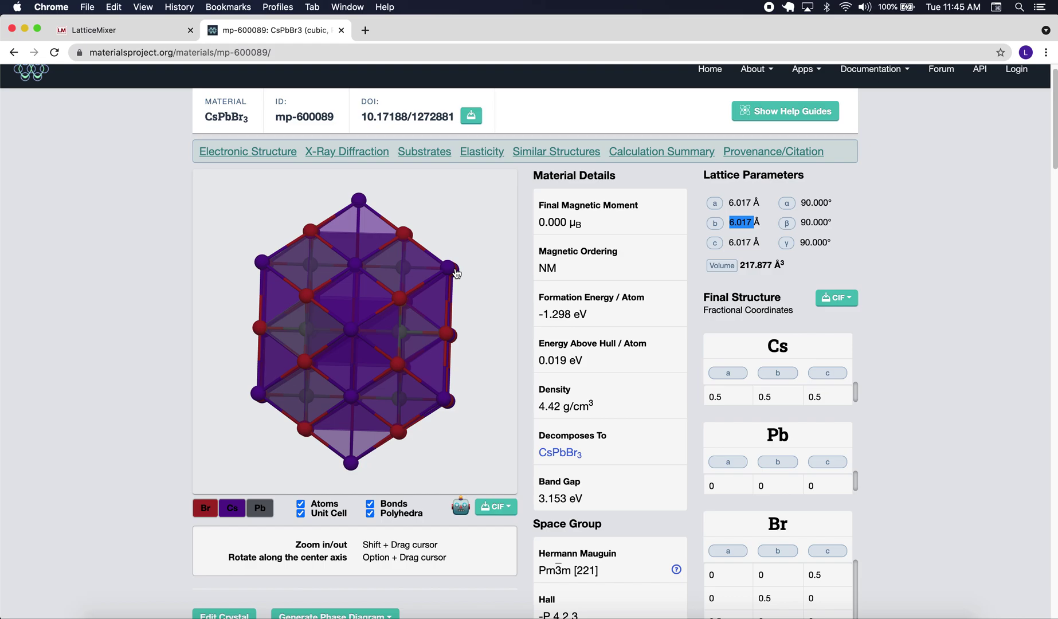
# Step: Download the Conventional Standard CIF file for mp-600089
pyautogui.scroll(-3, 537, 429)
pyautogui.click(497, 338)
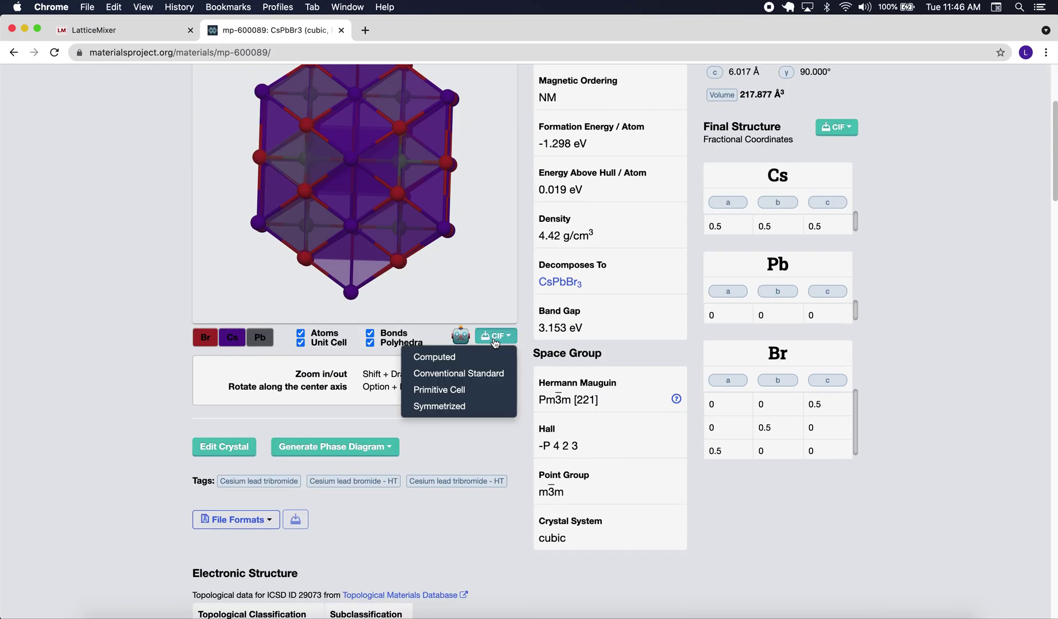
pyautogui.click(484, 373)
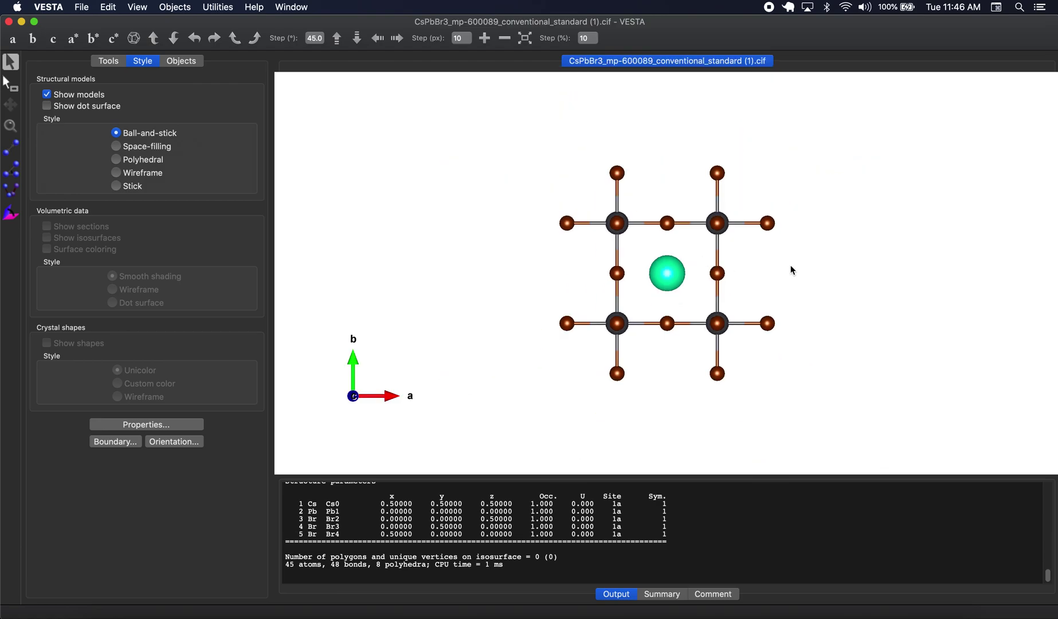
# Step: Rotate the CsPbBr3 CIF structure about b, close it with Cmd+W, and bring PyCharm forward
pyautogui.moveTo(791, 267); pyautogui.dragTo(756, 264)
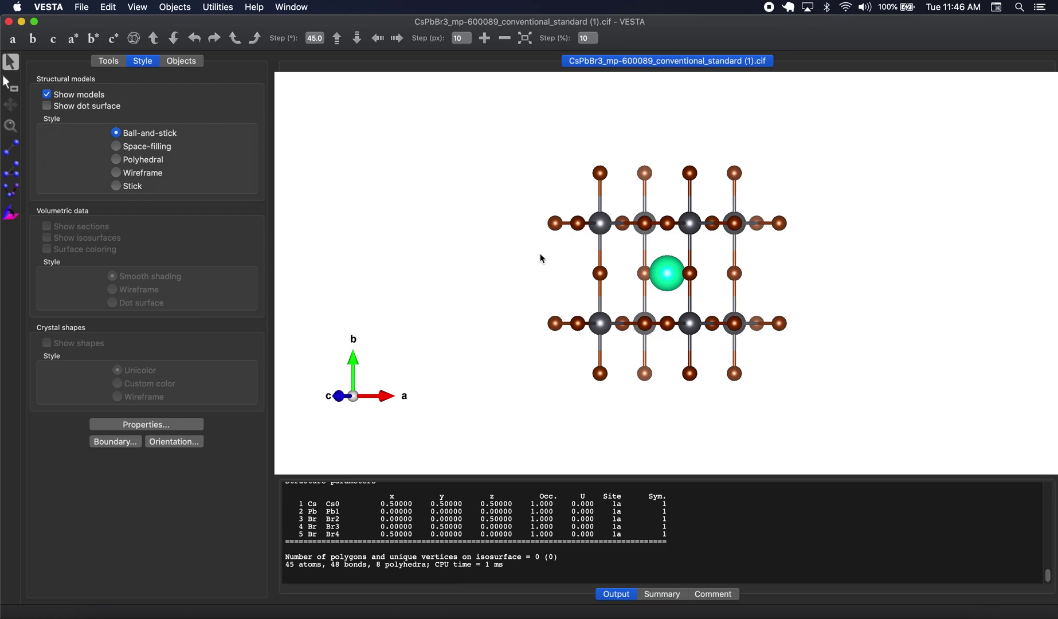
pyautogui.press('super+w')
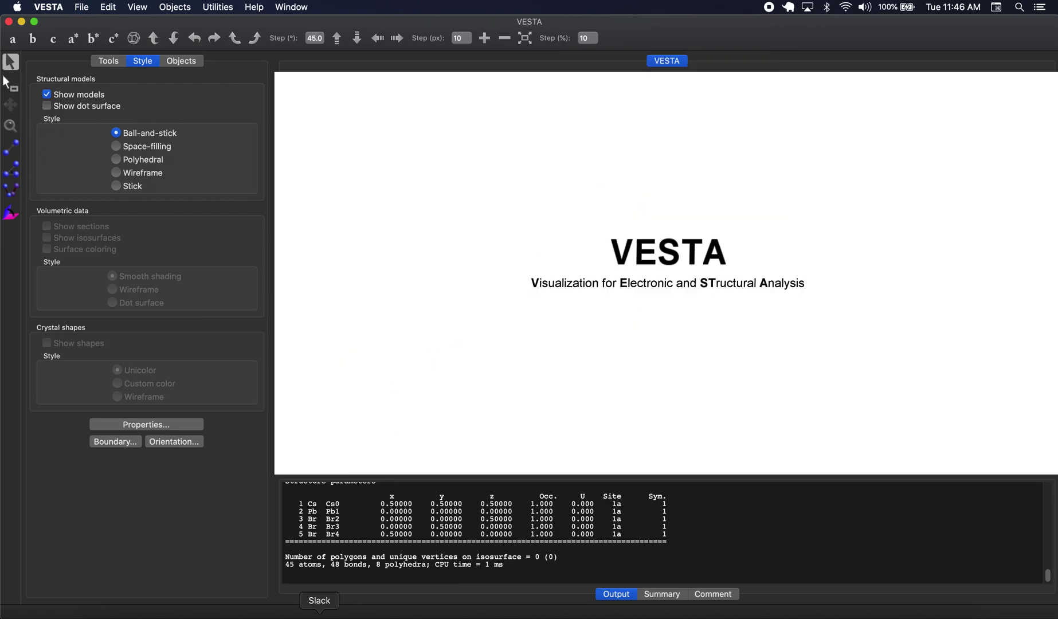
pyautogui.click(355, 613)
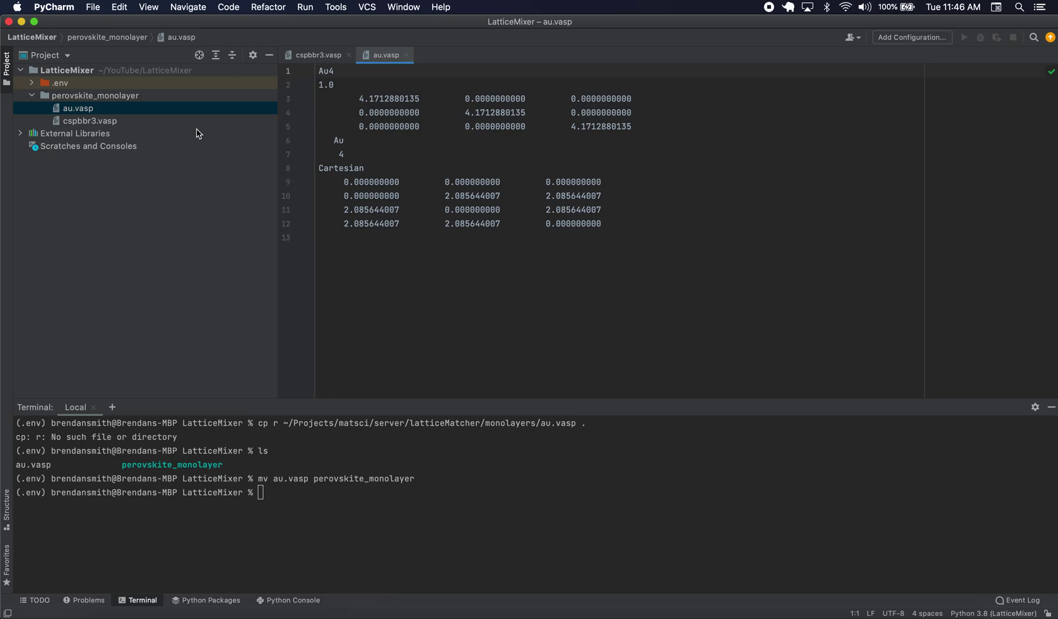
# Step: Compare au.vasp and cspbbr3.vasp in PyCharm, highlighting the Cartesian coordinate line in each
pyautogui.click(86, 121)
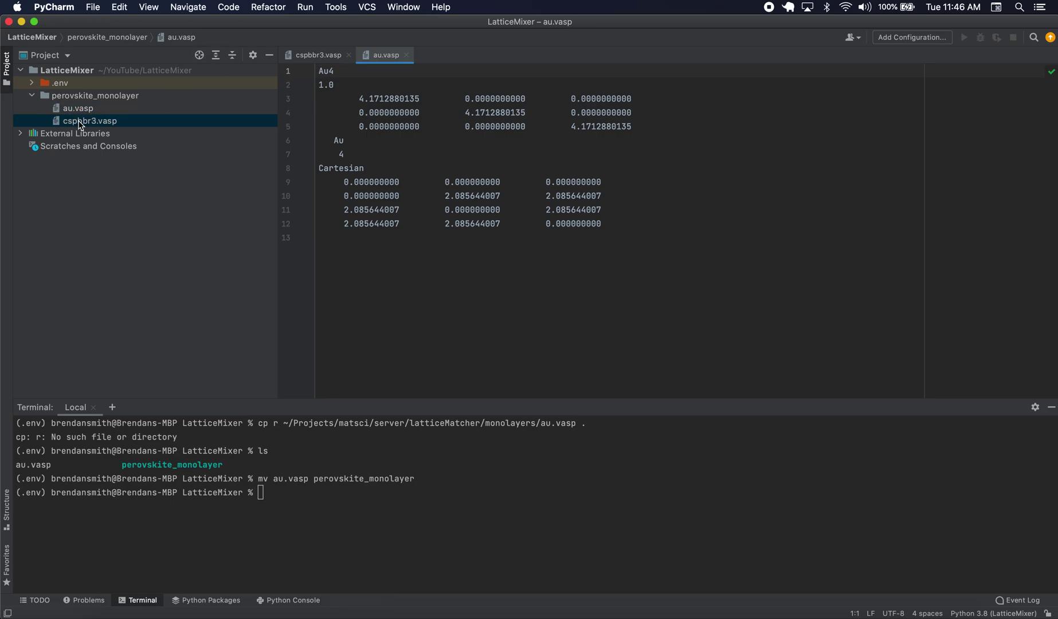
pyautogui.click(78, 108)
pyautogui.click(80, 123)
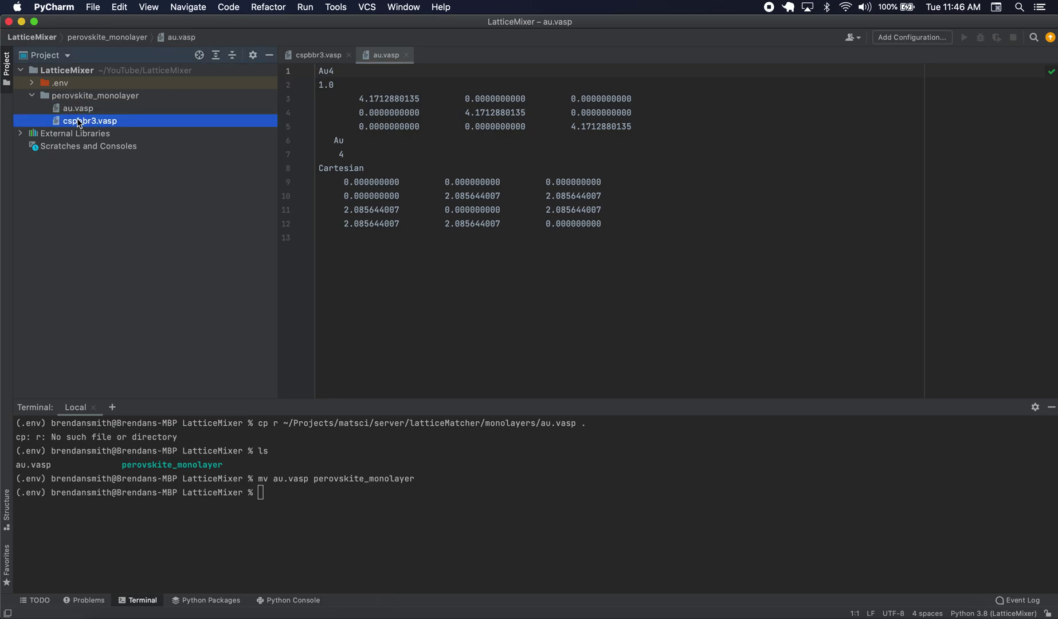
pyautogui.click(79, 112)
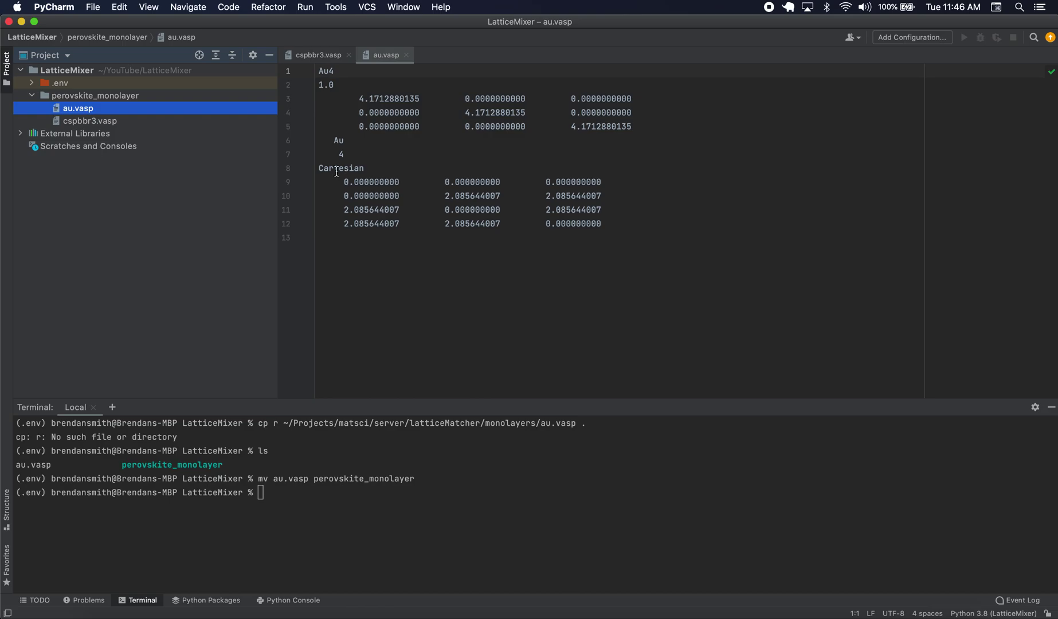
pyautogui.moveTo(324, 168); pyautogui.dragTo(354, 168)
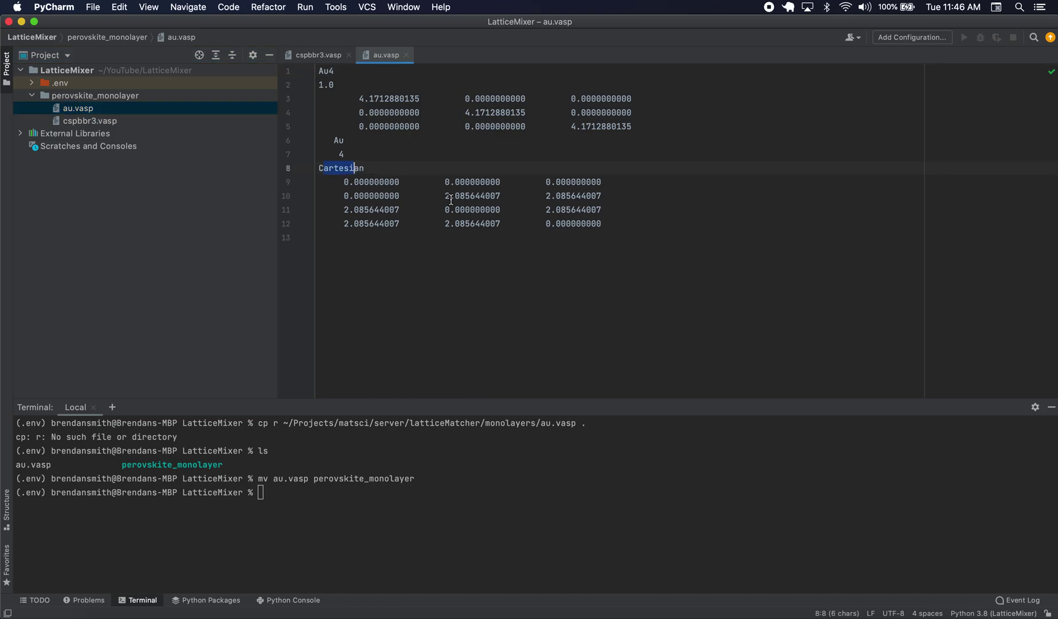
pyautogui.click(329, 56)
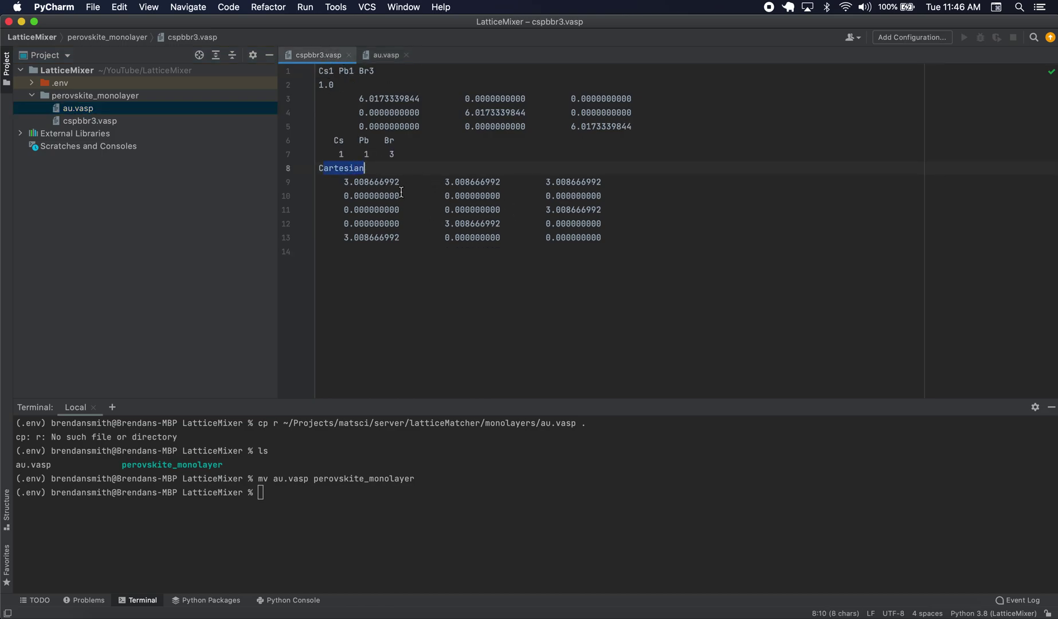
pyautogui.moveTo(334, 168); pyautogui.dragTo(349, 168)
# Step: Open both au.vasp and cspbbr3.vasp together in VESTA
pyautogui.click(628, 609)
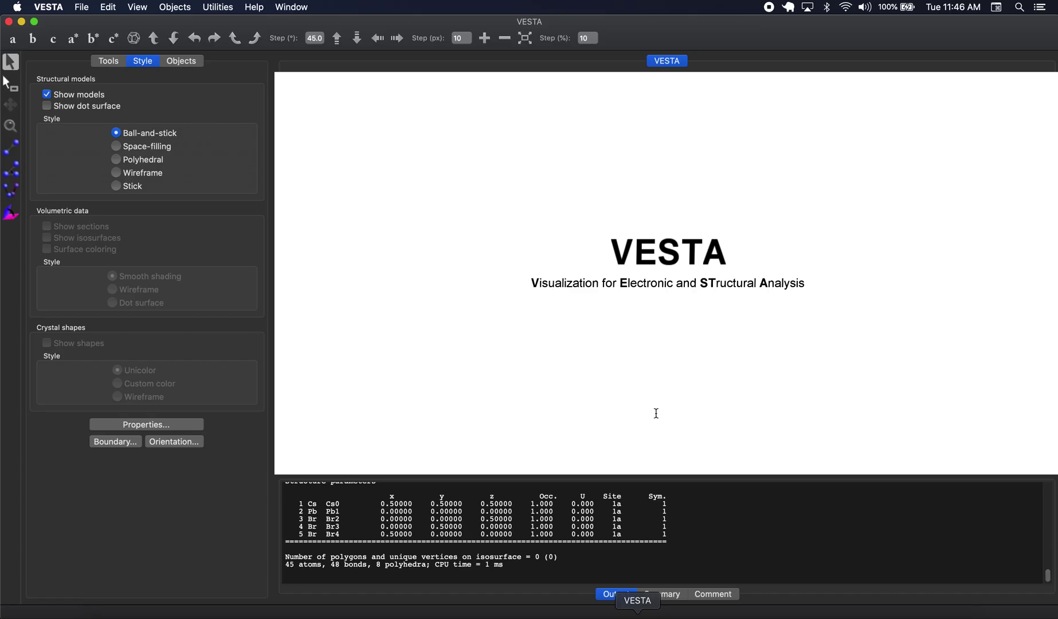
pyautogui.press('super+o')
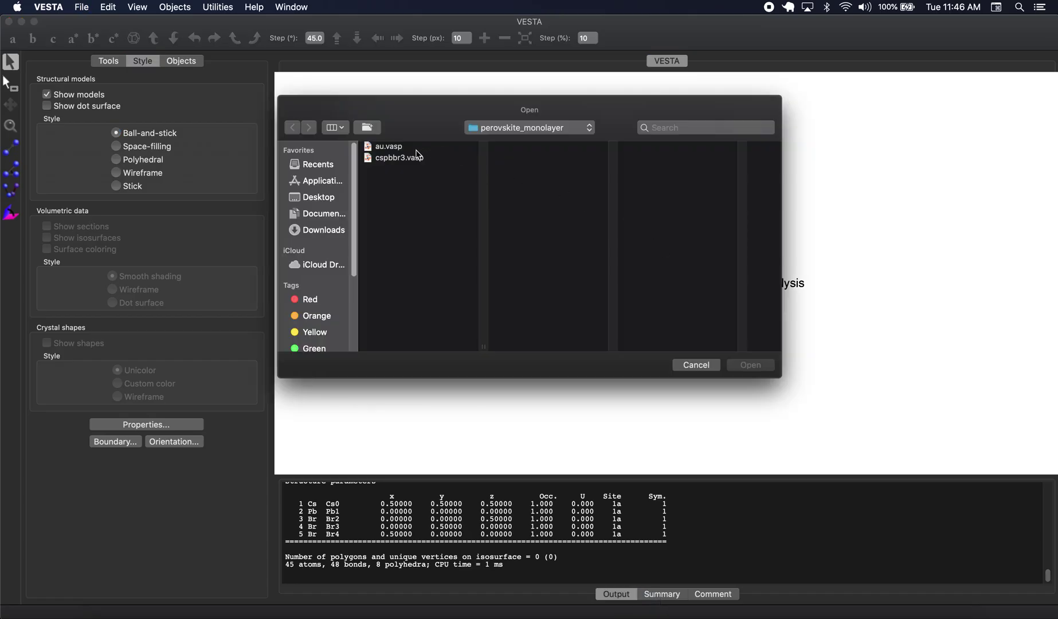
pyautogui.click(415, 148)
pyautogui.keyDown('shift'); pyautogui.click(408, 161); pyautogui.keyUp('shift')
pyautogui.press('Return')
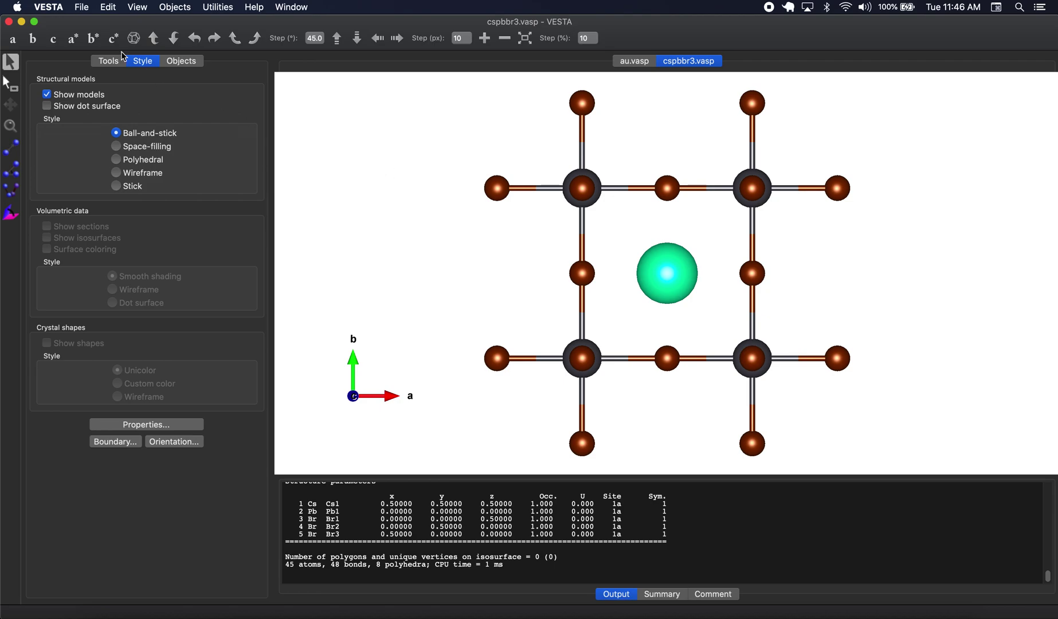
# Step: Inspect the CsPbBr3 structure, viewing it along the a axis and tilting slightly
pyautogui.click(108, 7)
pyautogui.moveTo(81, 8)
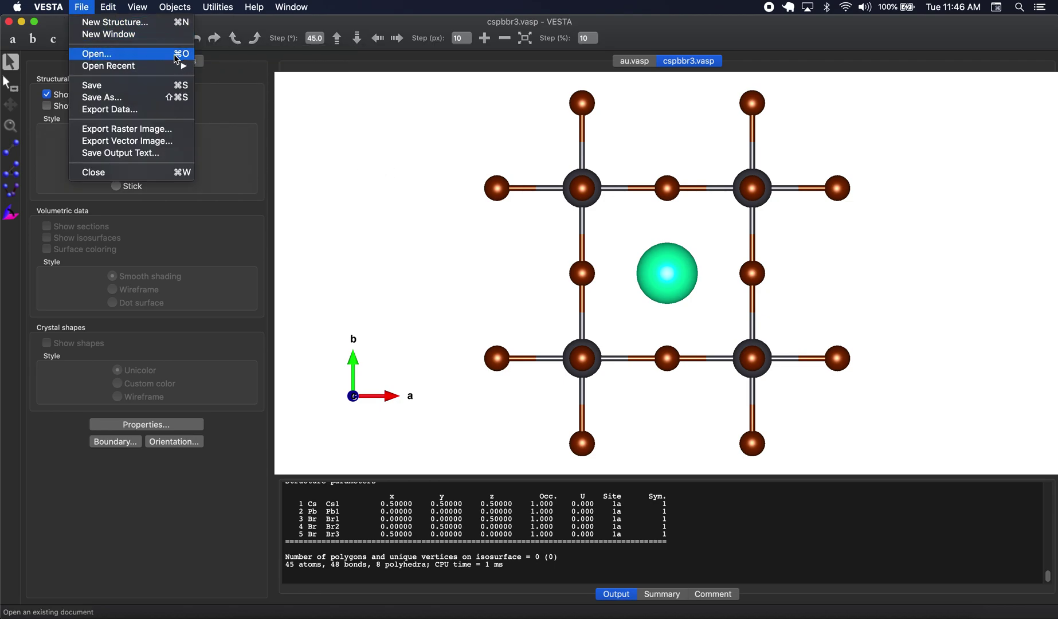
pyautogui.click(666, 225)
pyautogui.moveTo(666, 224); pyautogui.dragTo(630, 246)
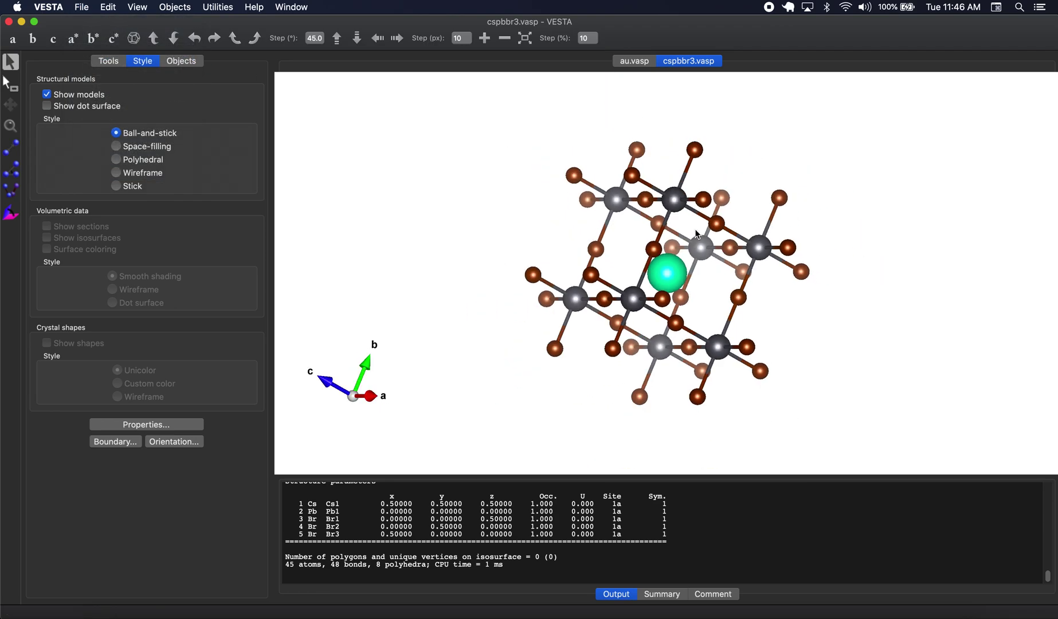
pyautogui.click(13, 39)
pyautogui.moveTo(705, 218); pyautogui.dragTo(694, 232)
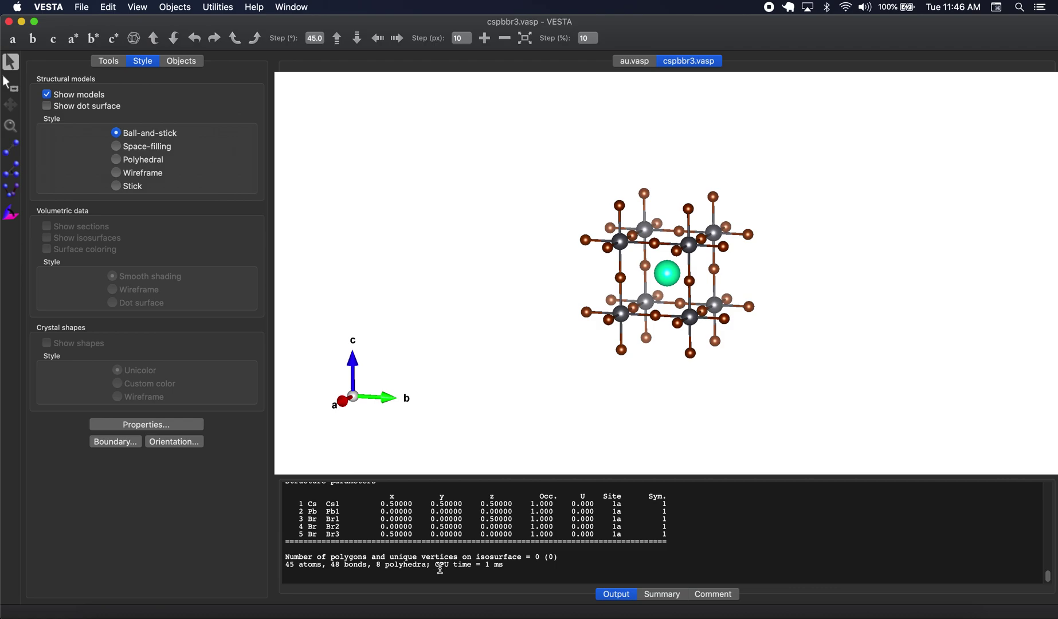
pyautogui.scroll(5, 440, 569)
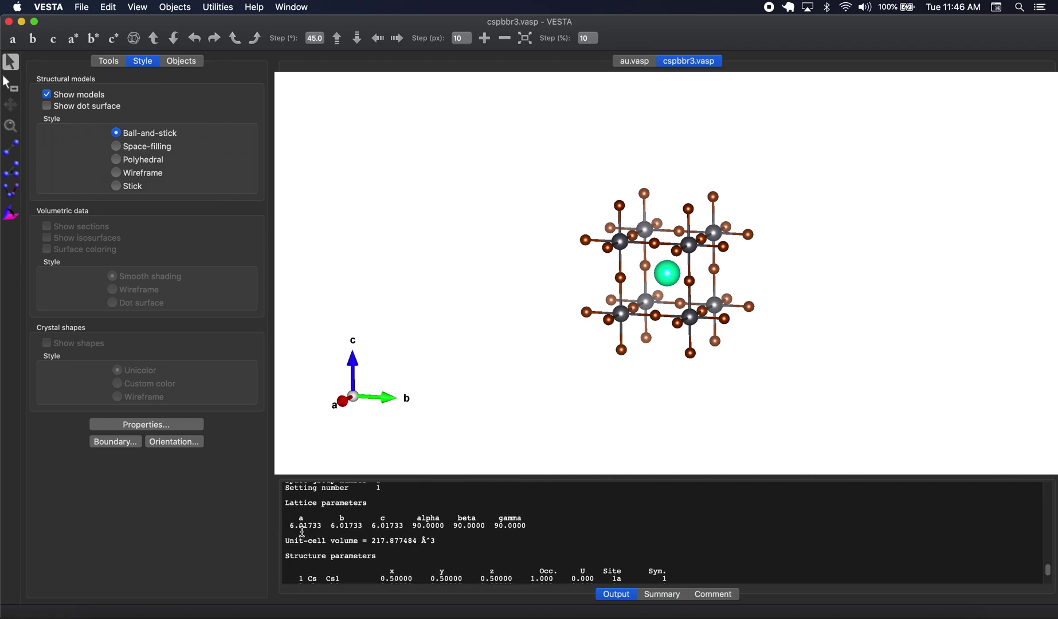
# Step: Switch to the au.vasp gold structure, zoom in to inspect it, then return to Chrome
pyautogui.click(638, 62)
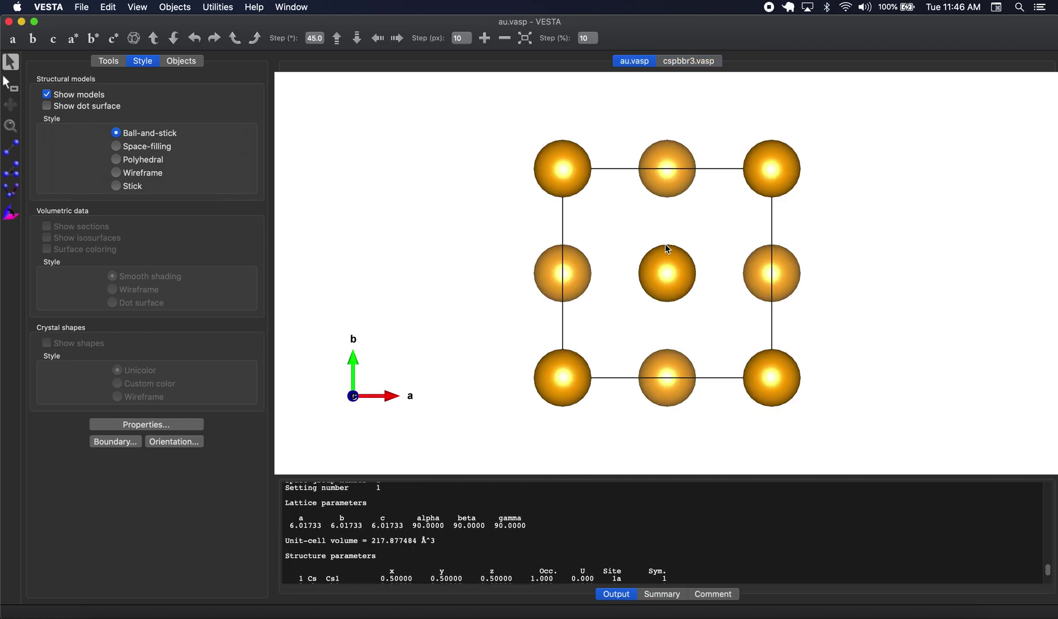
pyautogui.moveTo(718, 277); pyautogui.dragTo(696, 279)
pyautogui.scroll(3, 407, 518)
pyautogui.scroll(6, 407, 518)
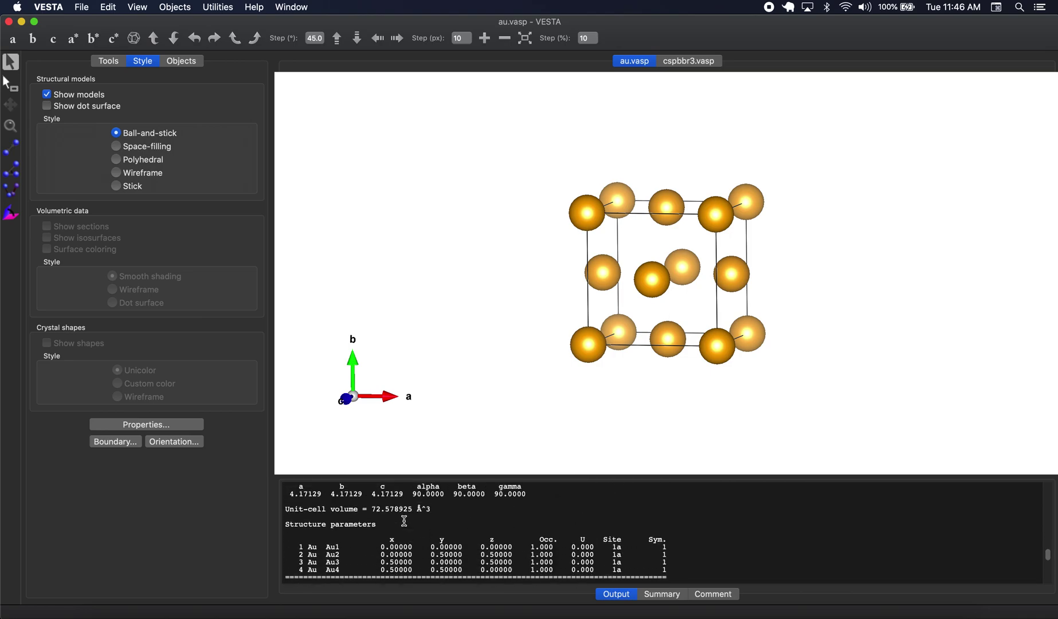
pyautogui.scroll(2, 404, 520)
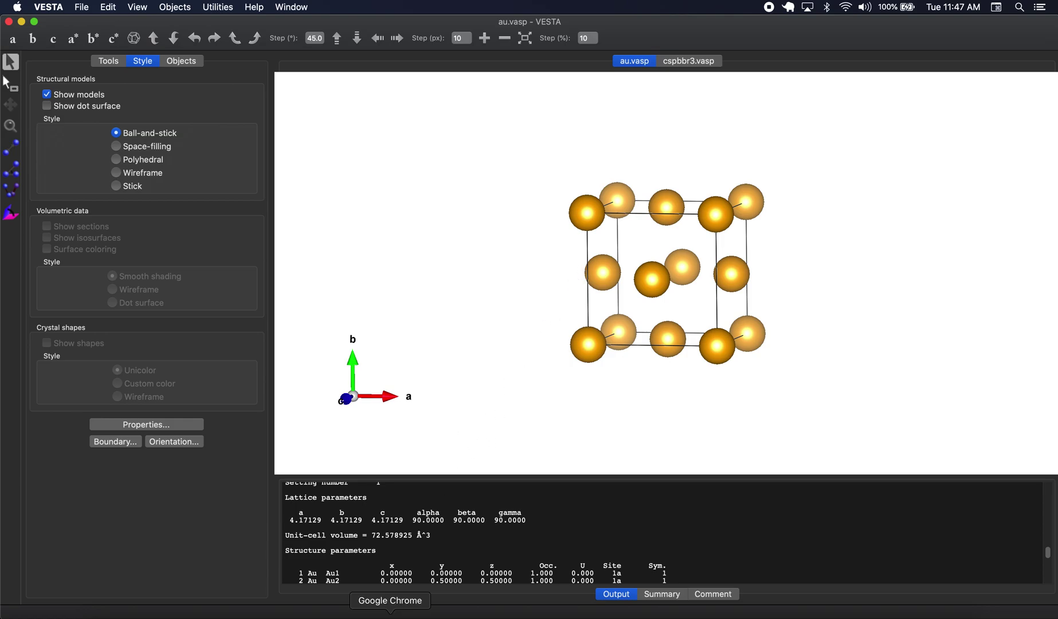
pyautogui.click(390, 615)
# Step: Sign in to LatticeMixer with the saved username and the account password
pyautogui.click(172, 30)
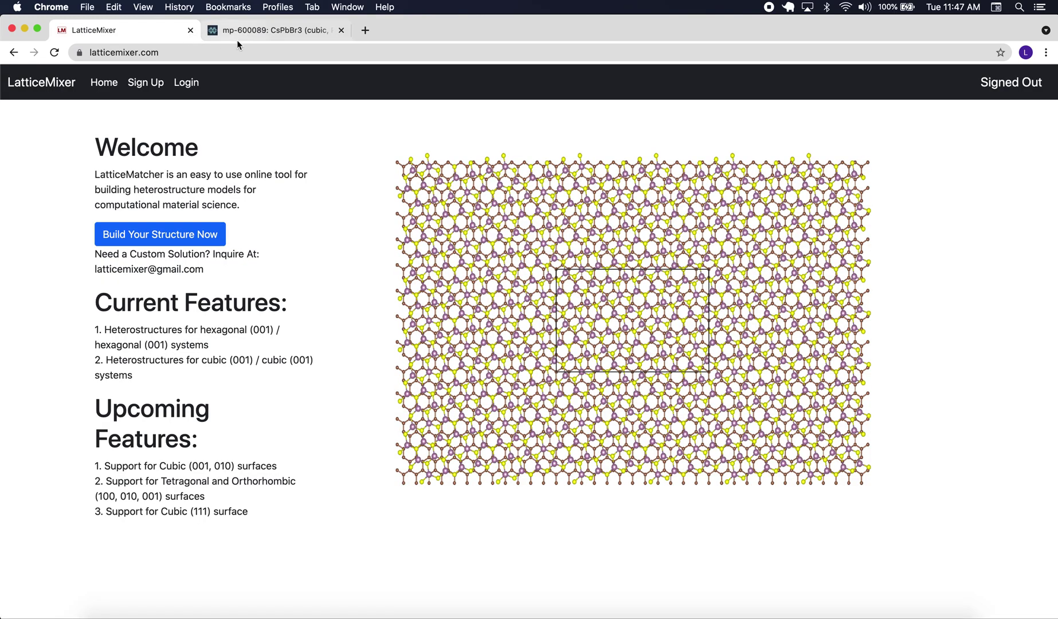
pyautogui.click(196, 81)
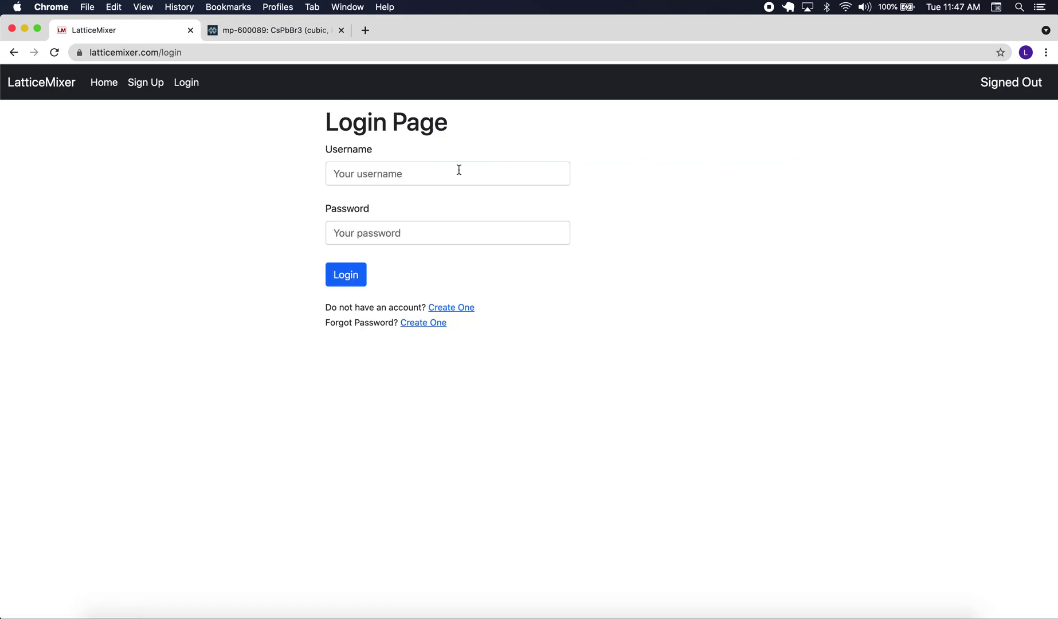
pyautogui.click(459, 170)
pyautogui.click(401, 204)
pyautogui.click(375, 233)
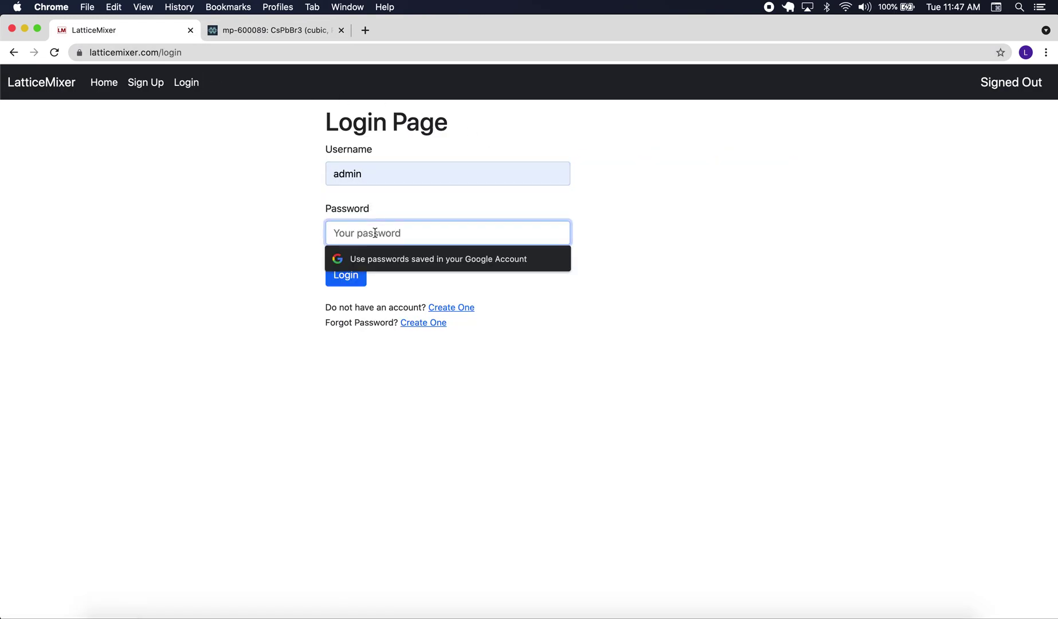
pyautogui.write('ad')
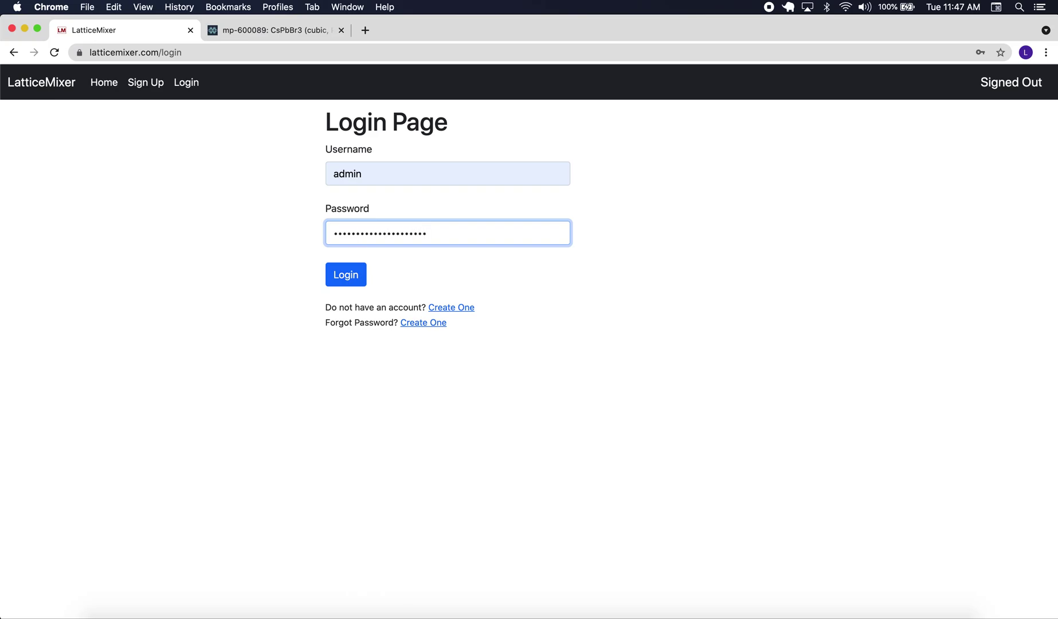
pyautogui.press('Return')
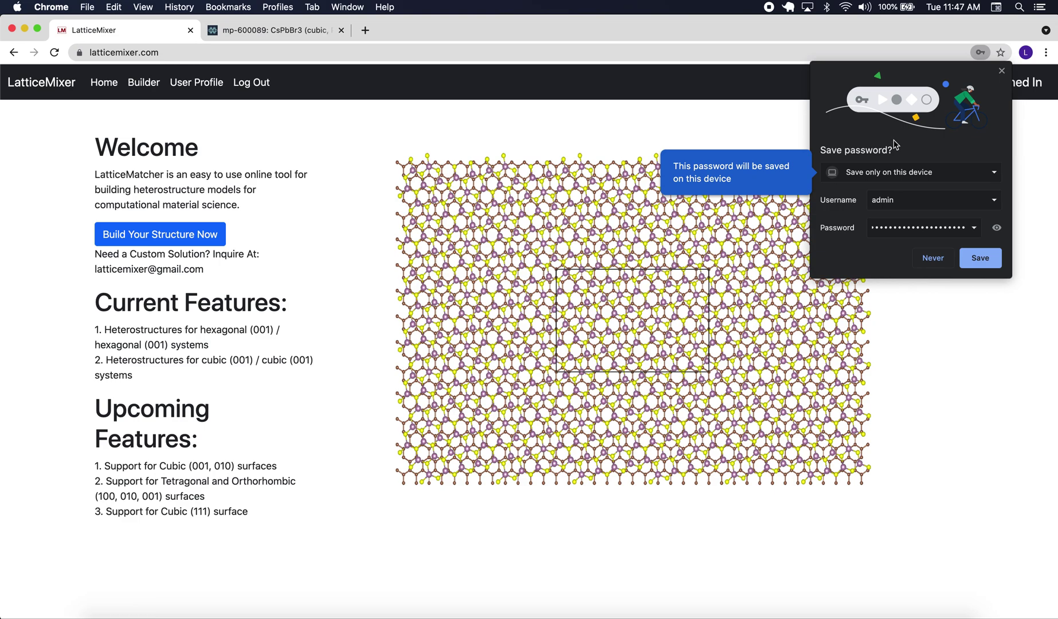
pyautogui.click(1002, 71)
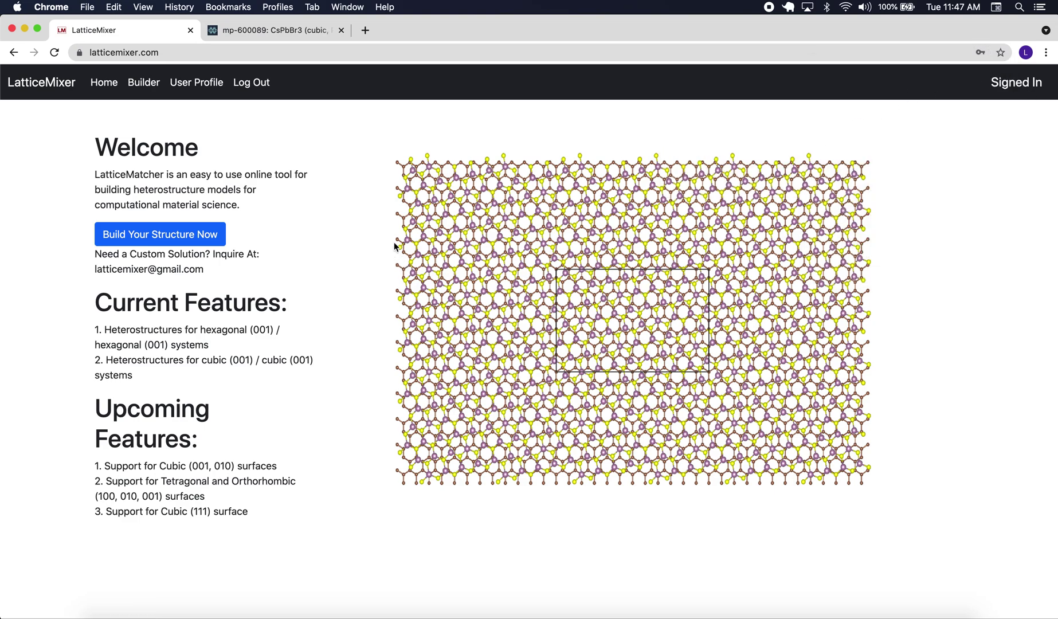
# Step: Claim free tokens four times in User Profile, raising them from 12 to 24, then open Builder
pyautogui.click(200, 93)
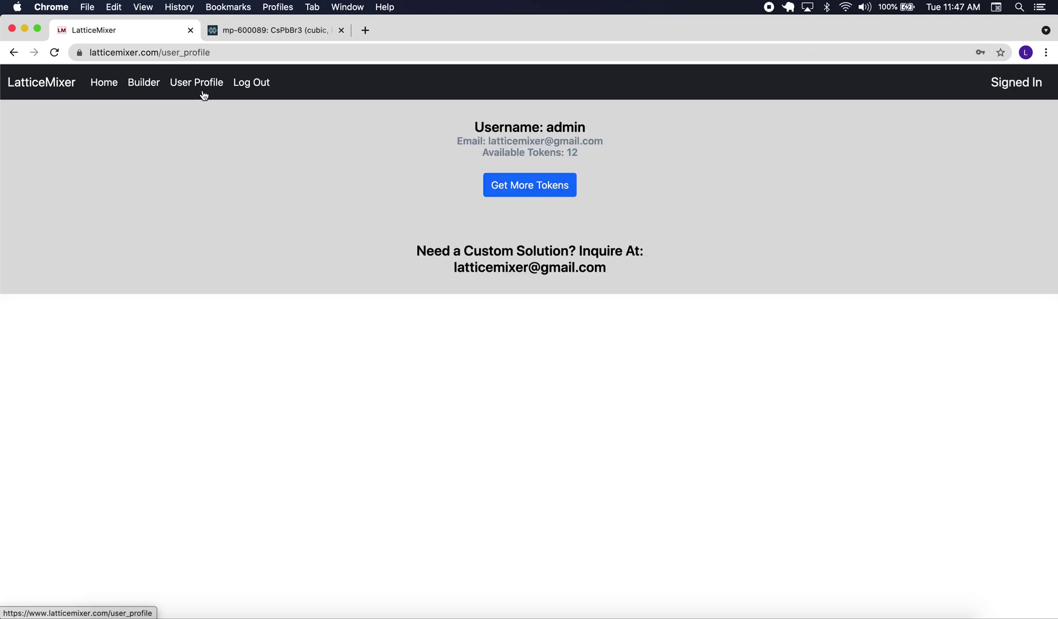
pyautogui.click(533, 189)
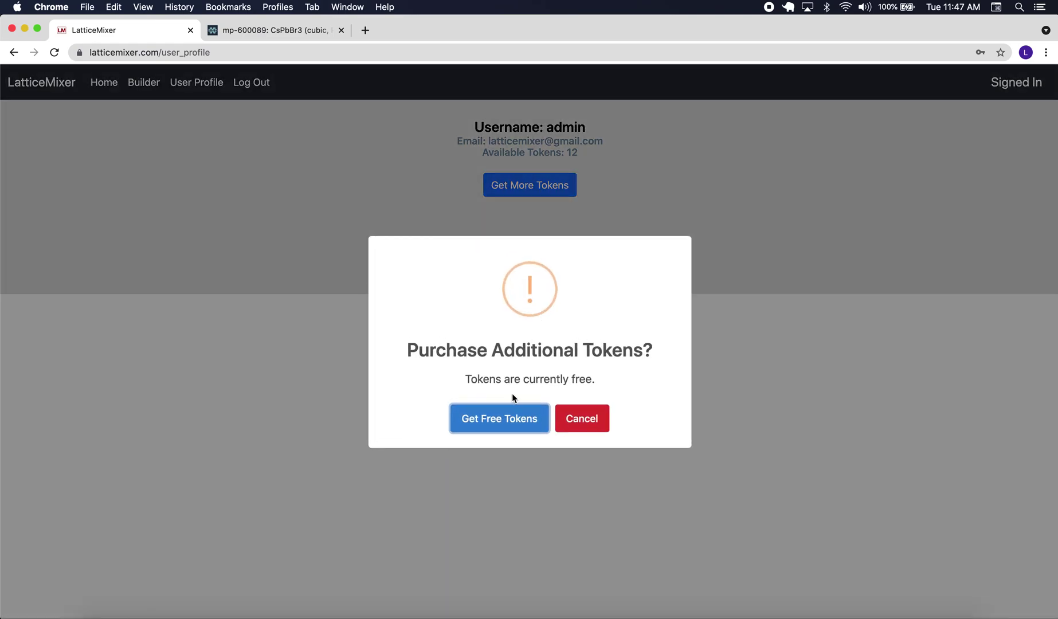
pyautogui.click(497, 418)
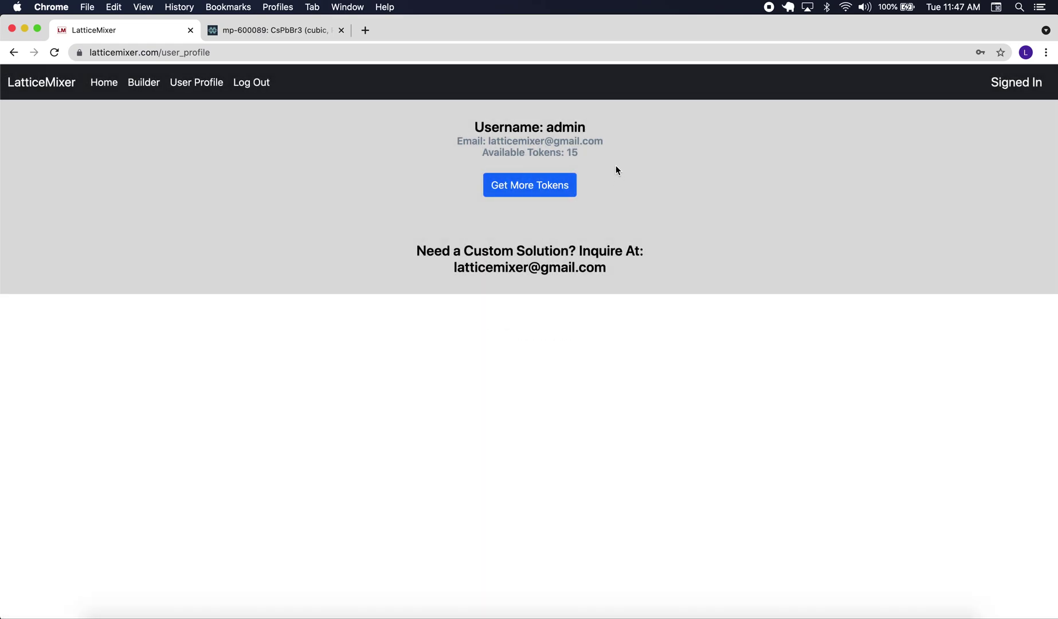
pyautogui.click(539, 190)
pyautogui.click(513, 417)
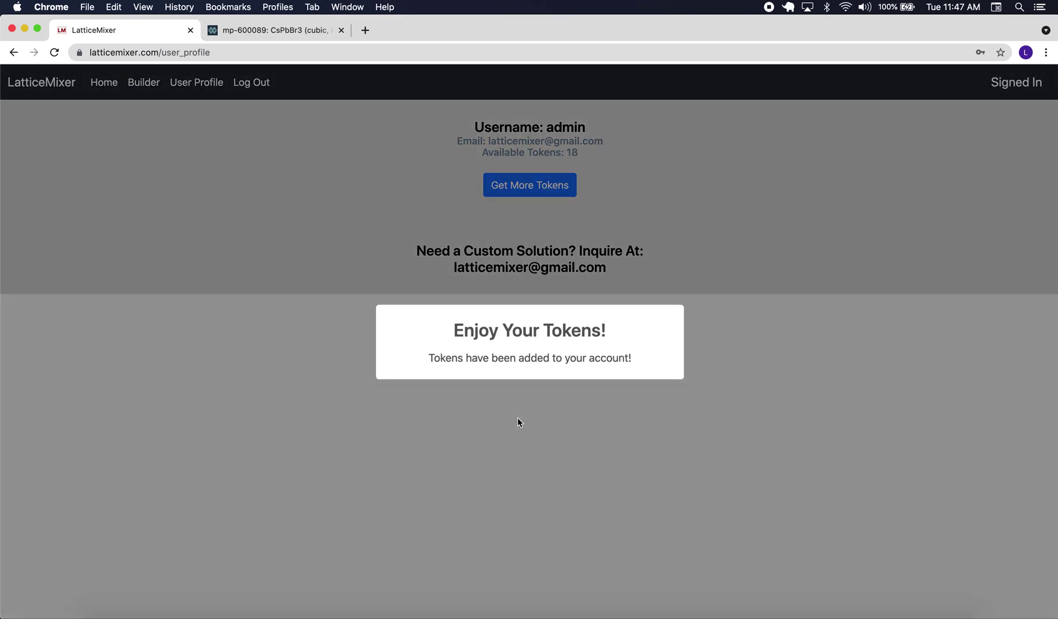
pyautogui.click(535, 194)
pyautogui.click(504, 420)
pyautogui.click(531, 184)
pyautogui.click(500, 411)
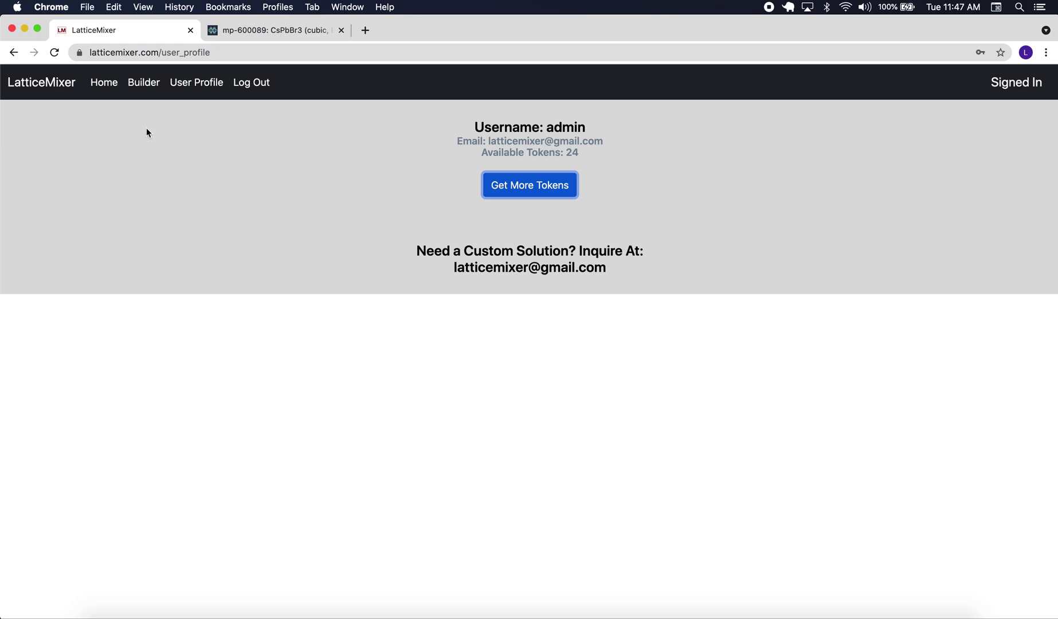
pyautogui.click(142, 86)
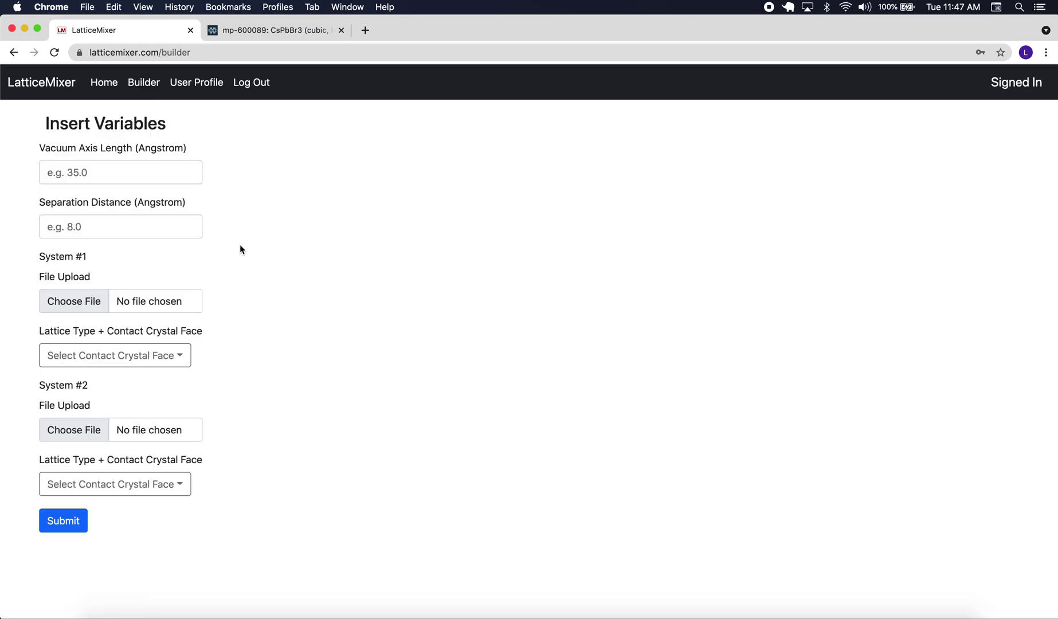
pyautogui.click(158, 361)
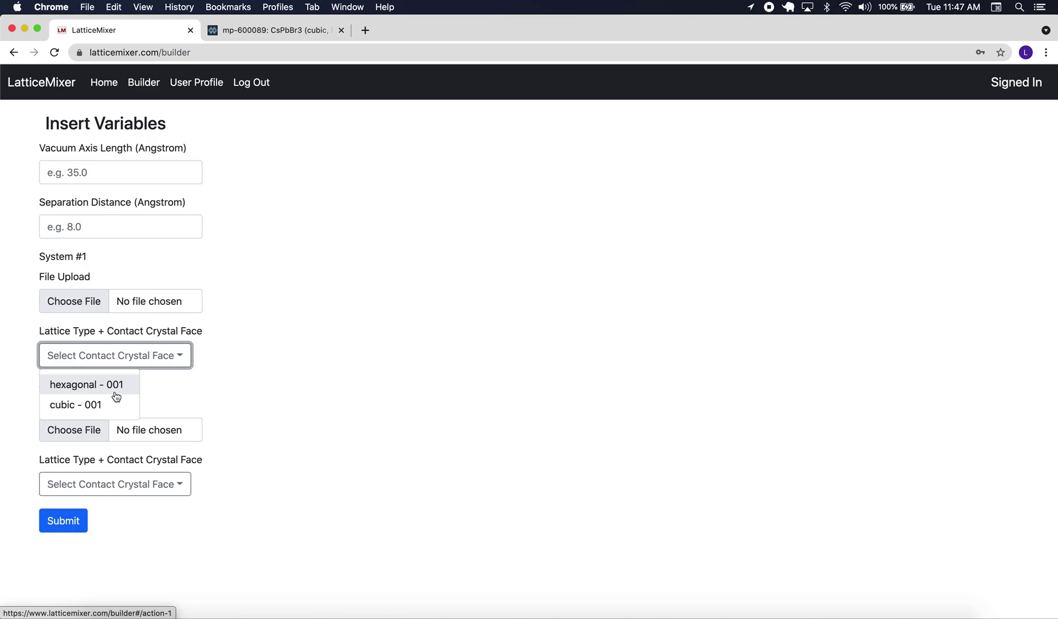
pyautogui.click(337, 287)
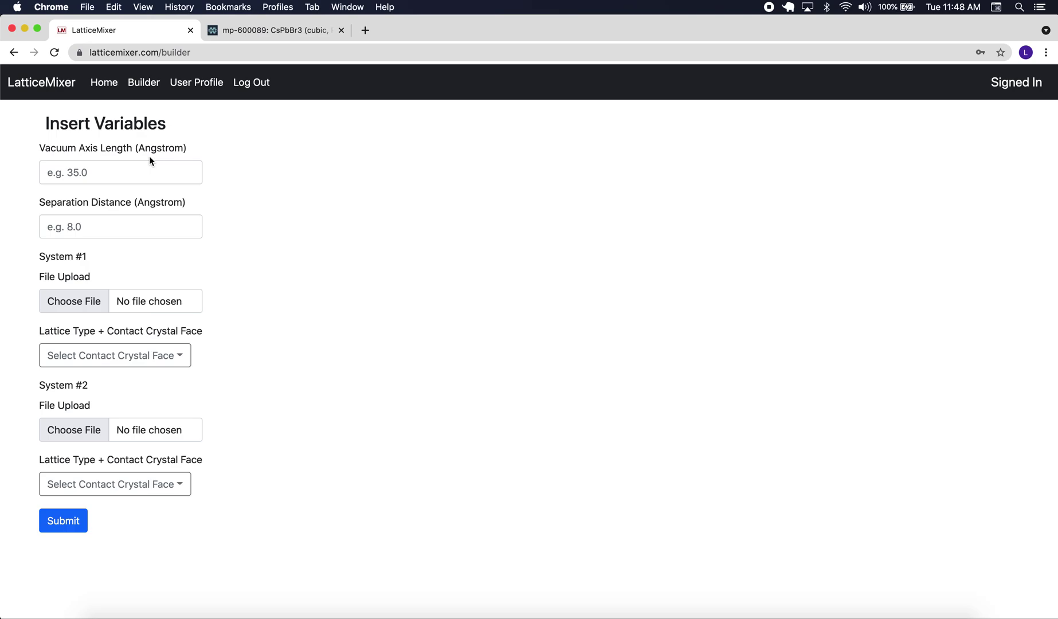
# Step: Enter 40 for the vacuum axis length and 9 for separation distance, then reselect the 40
pyautogui.click(130, 162)
pyautogui.write('40')
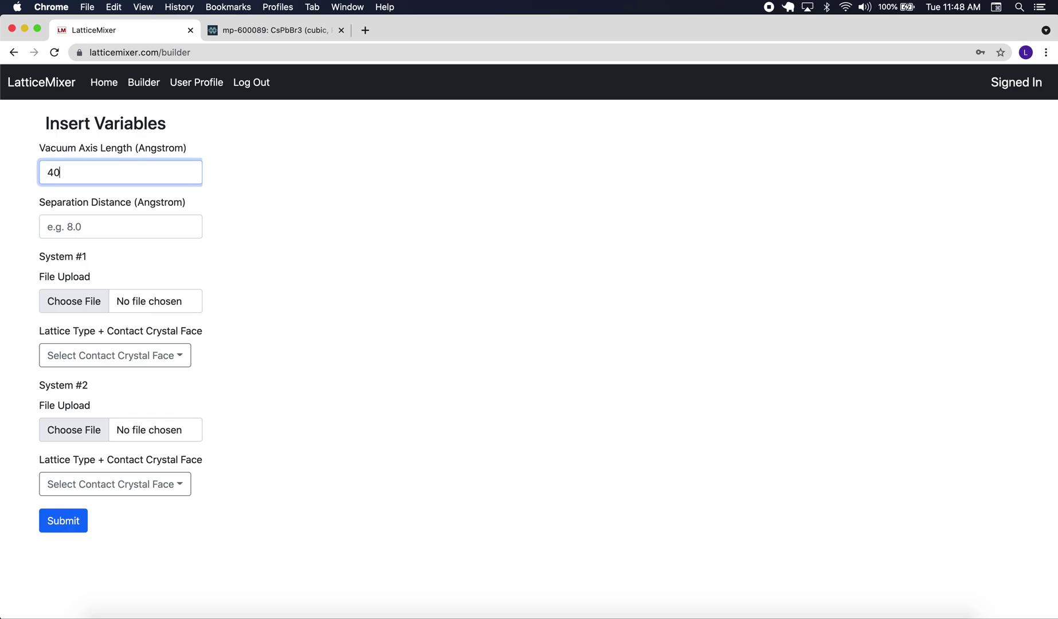
pyautogui.click(102, 218)
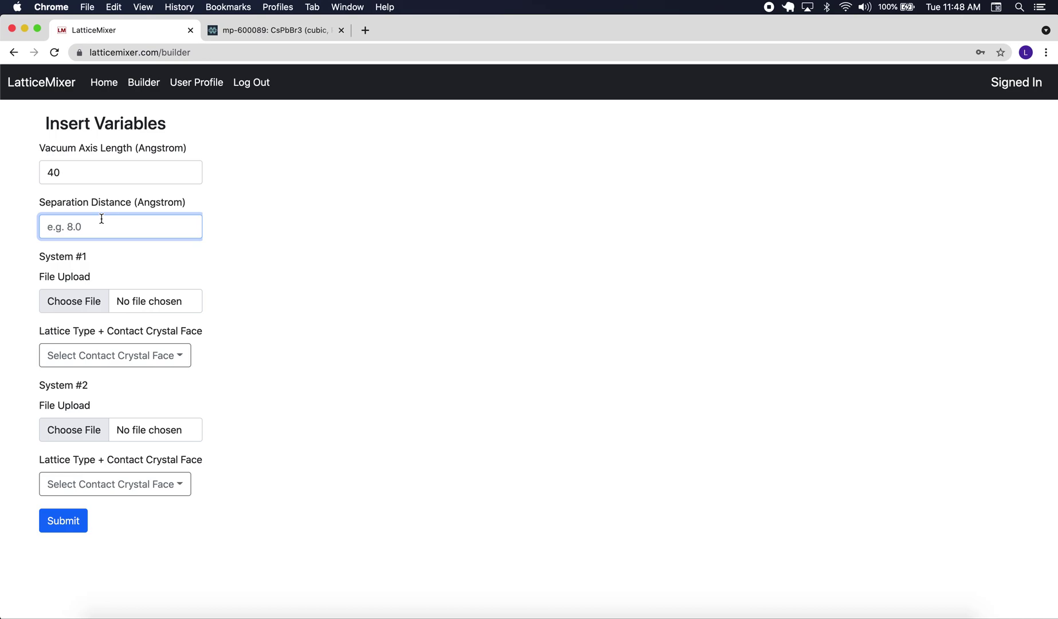
pyautogui.write('9')
pyautogui.click(79, 173)
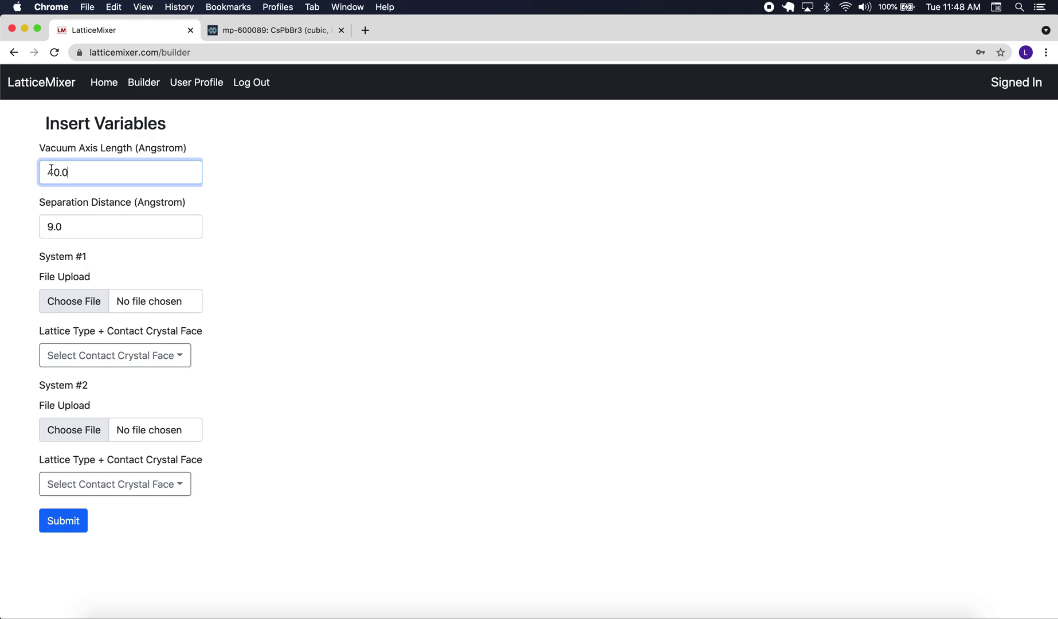
pyautogui.click(63, 227)
pyautogui.click(75, 173)
pyautogui.moveTo(60, 172); pyautogui.dragTo(45, 169)
# Step: Load cspbbr3.vasp from perovskite_monolayer as System #1 and set it to cubic - 001
pyautogui.click(87, 303)
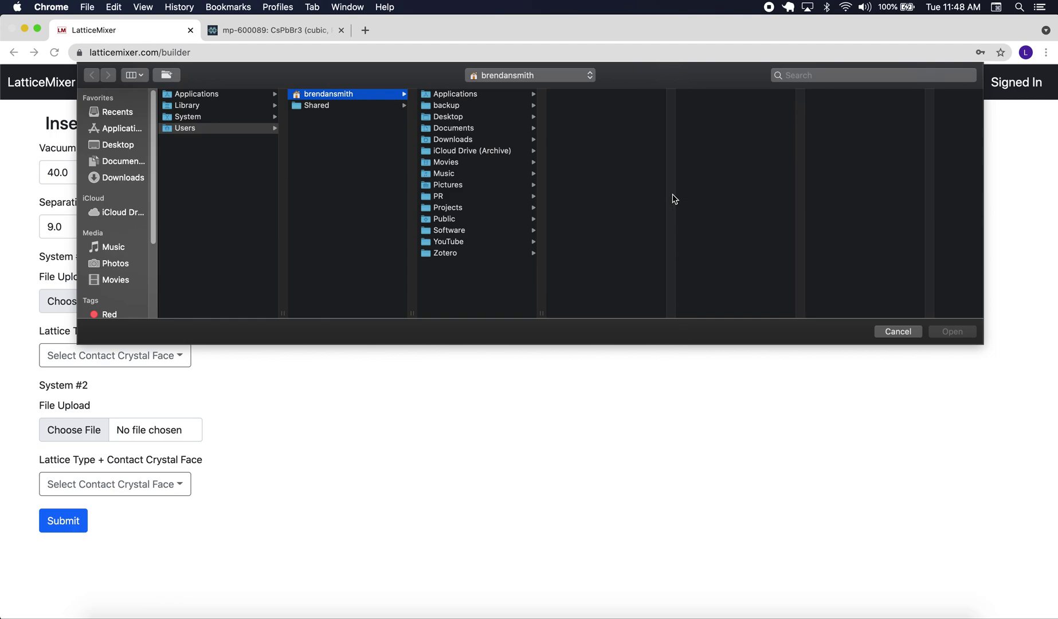
pyautogui.click(467, 241)
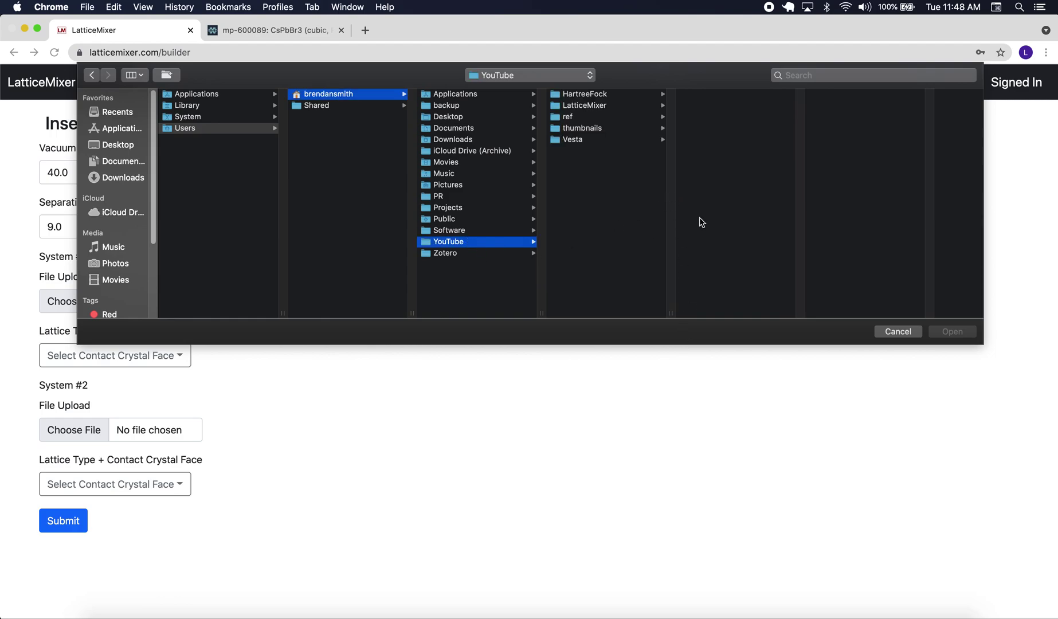
pyautogui.click(613, 105)
pyautogui.click(767, 96)
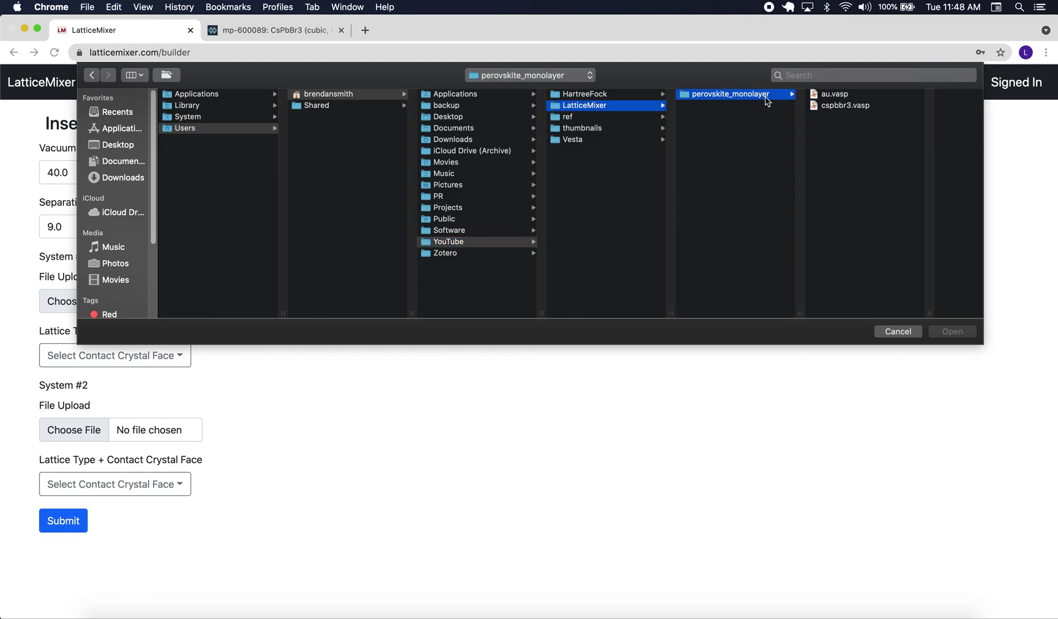
pyautogui.click(840, 106)
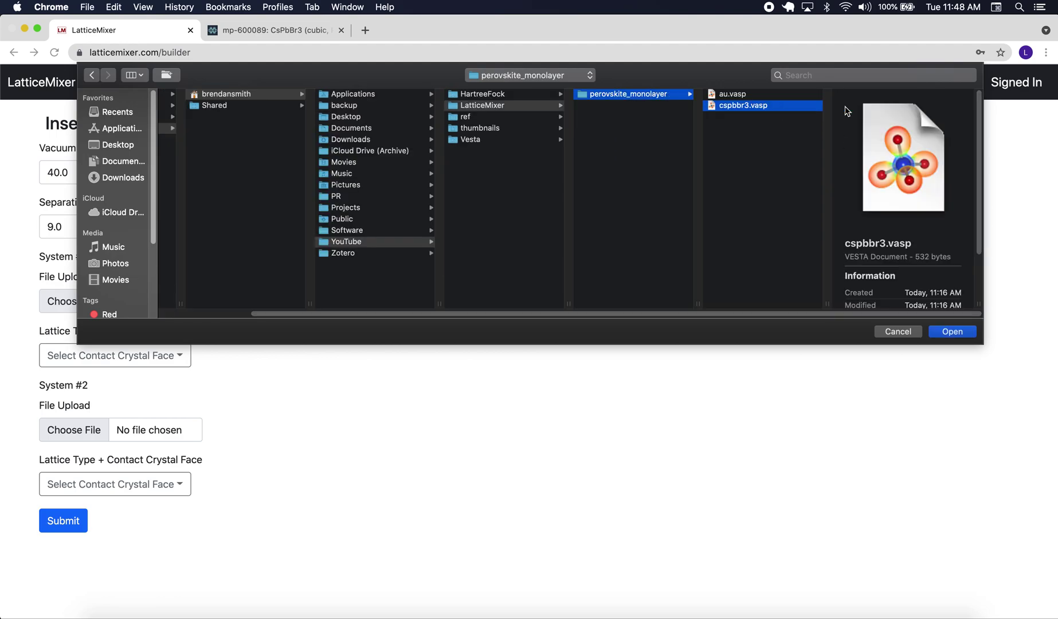
pyautogui.click(768, 97)
pyautogui.doubleClick(759, 109)
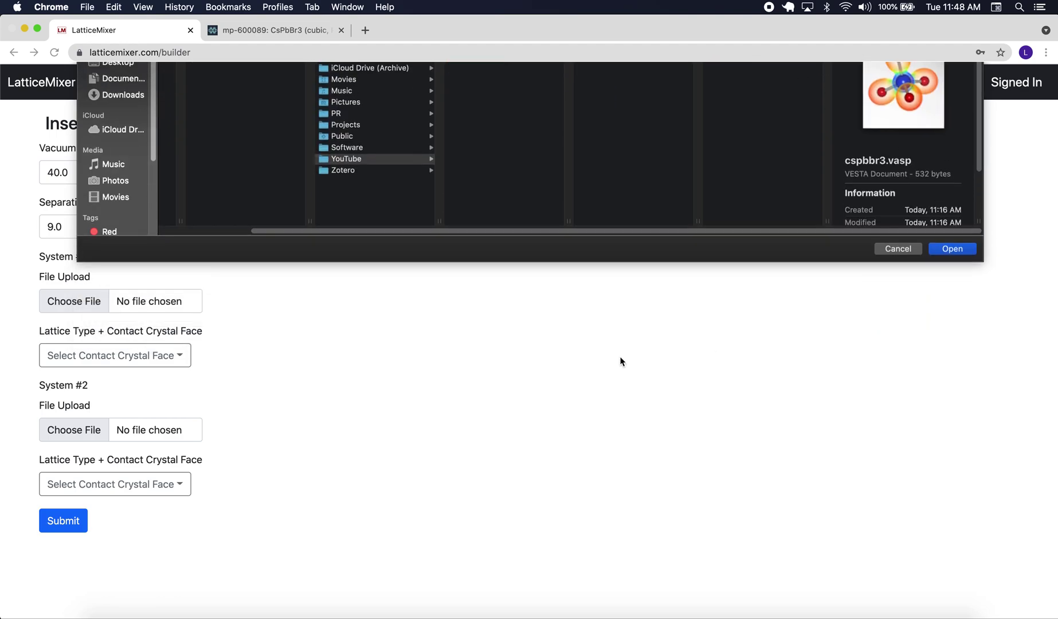
pyautogui.click(139, 357)
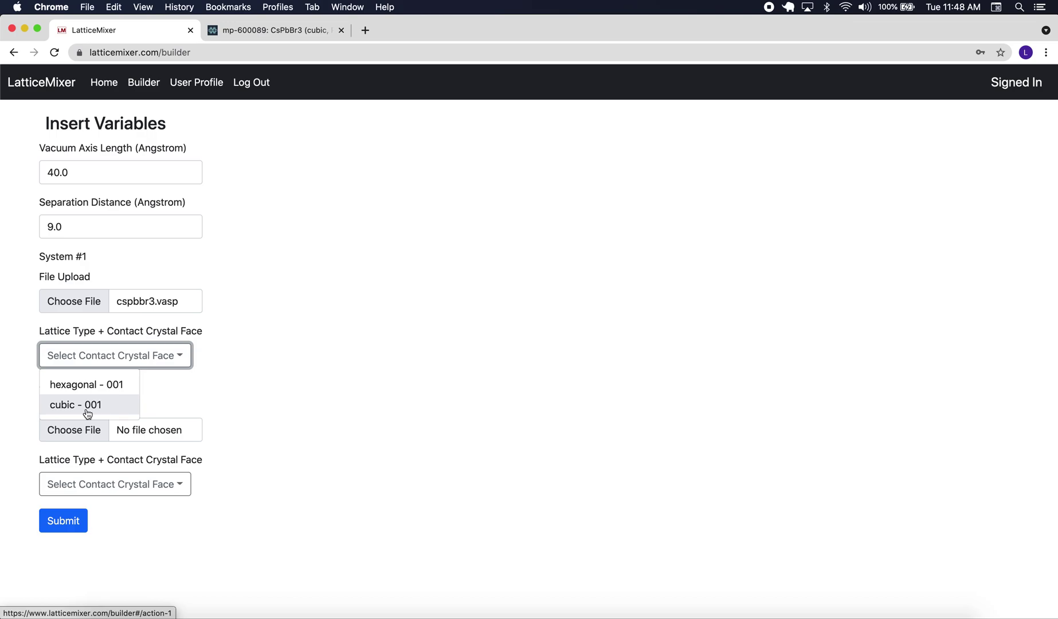
pyautogui.click(87, 405)
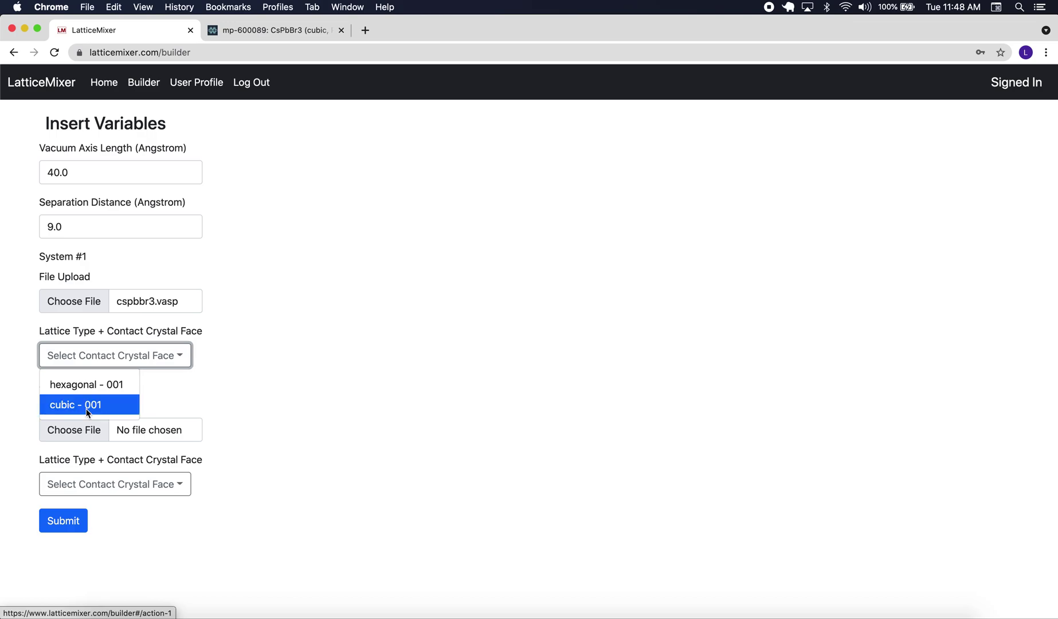
# Step: Load au.vasp as System #2 and set it to cubic - 001
pyautogui.click(71, 431)
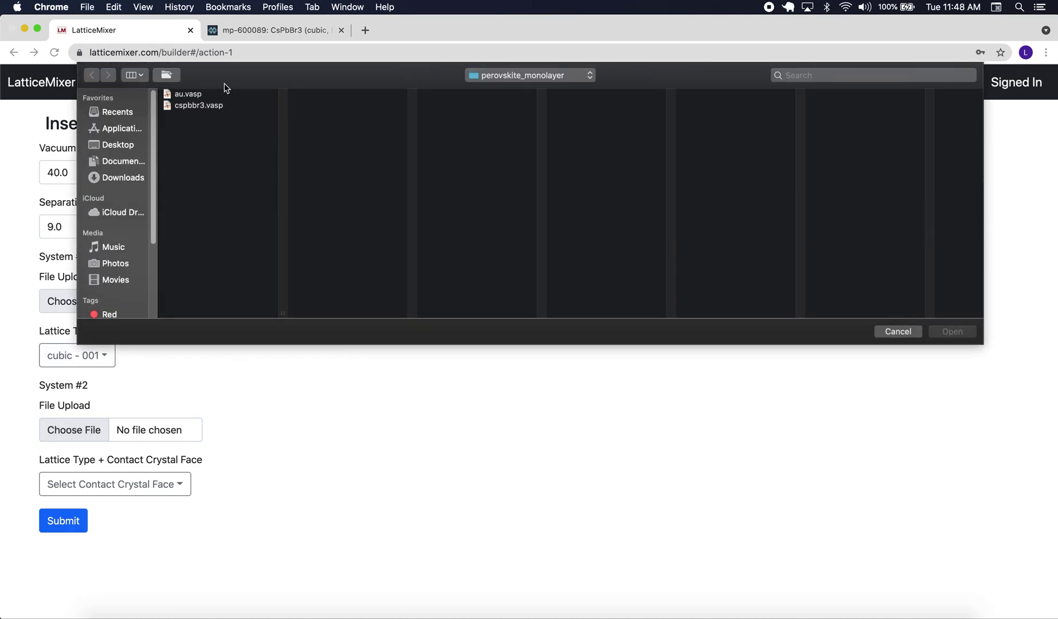
pyautogui.click(209, 95)
pyautogui.click(947, 332)
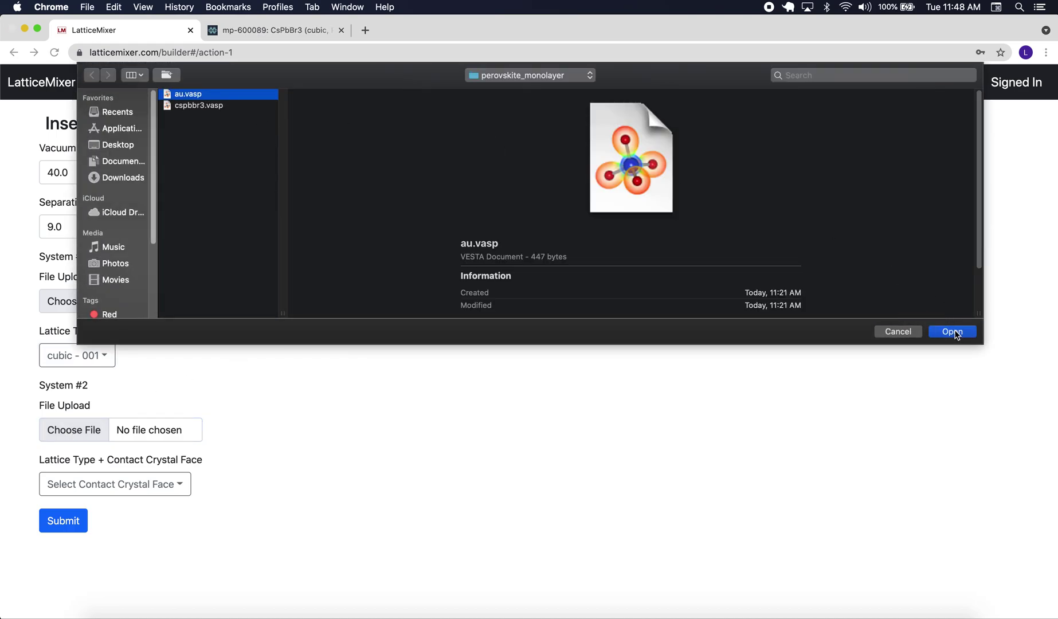
pyautogui.click(118, 491)
pyautogui.click(97, 533)
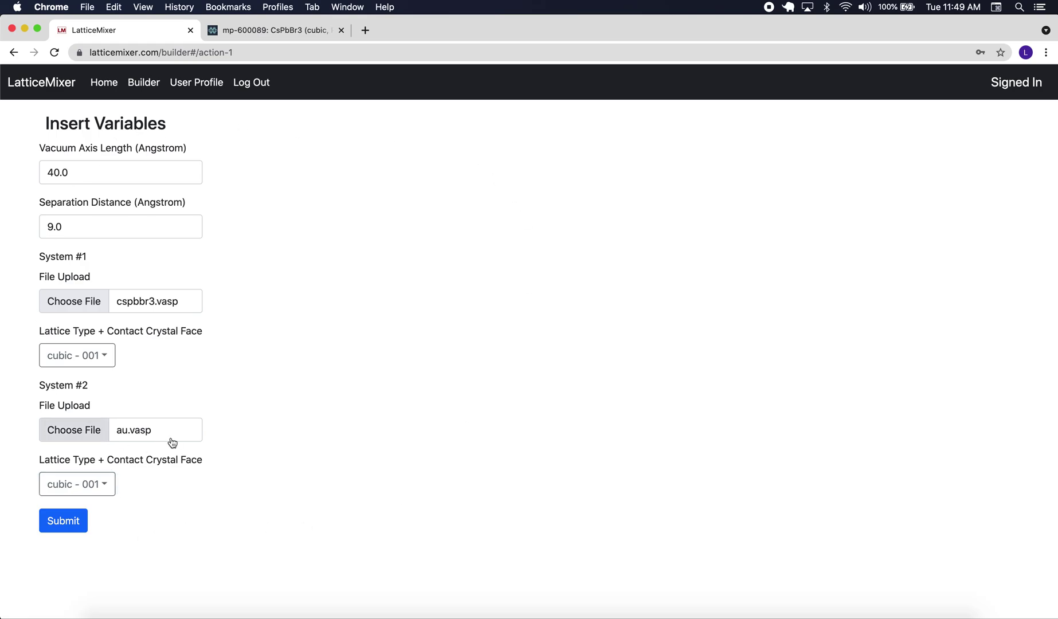
# Step: Submit the systems and highlight File 1's 2 x 2 and 3 x 3 system sizes
pyautogui.click(80, 524)
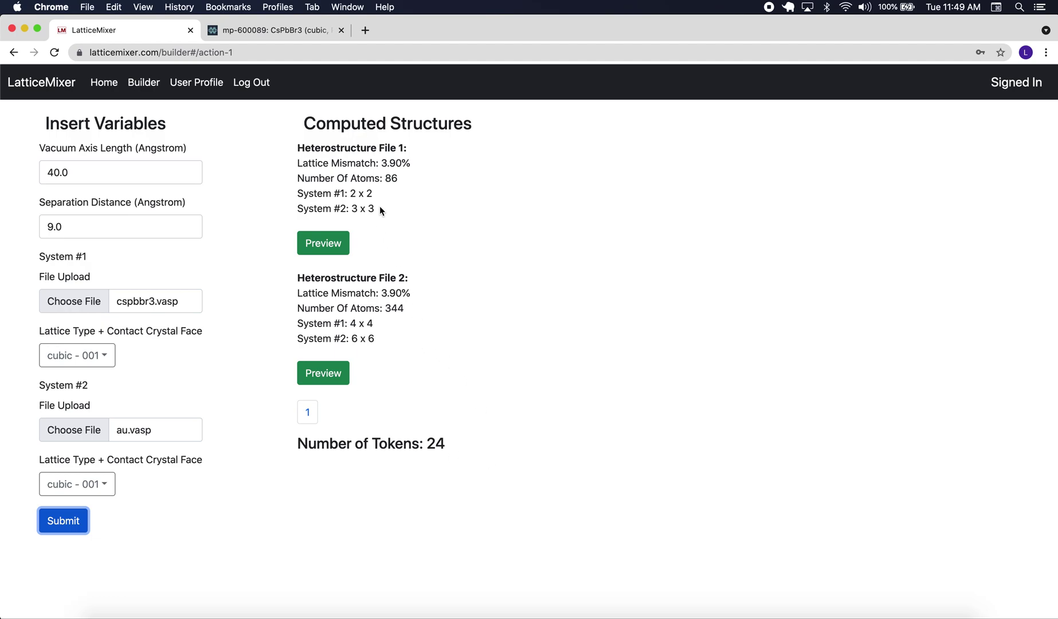
pyautogui.moveTo(350, 193); pyautogui.dragTo(373, 196)
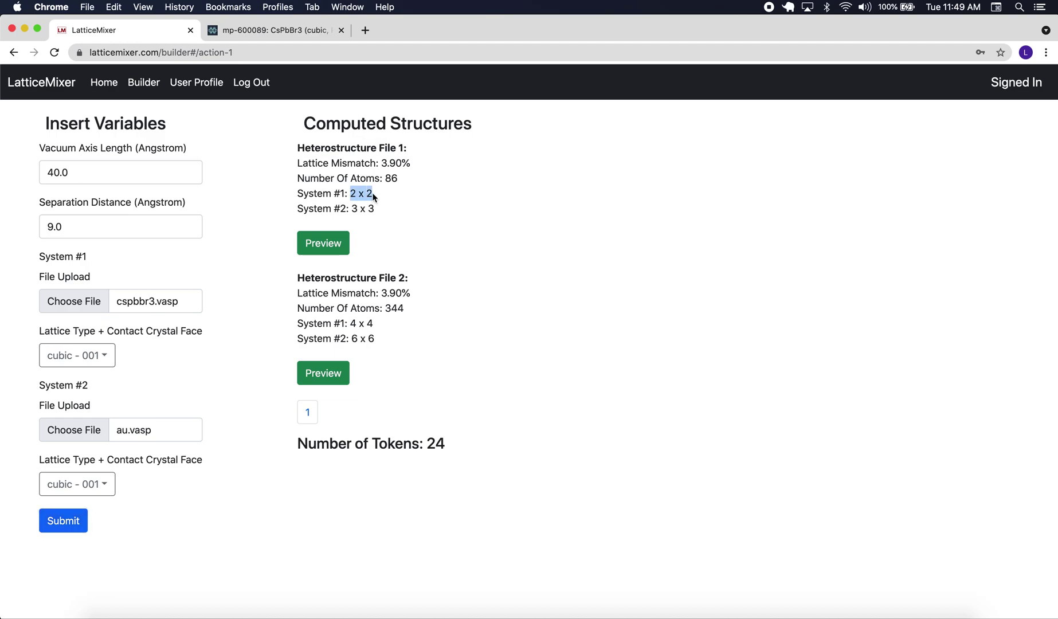
pyautogui.click(361, 199)
pyautogui.moveTo(353, 193); pyautogui.dragTo(410, 165)
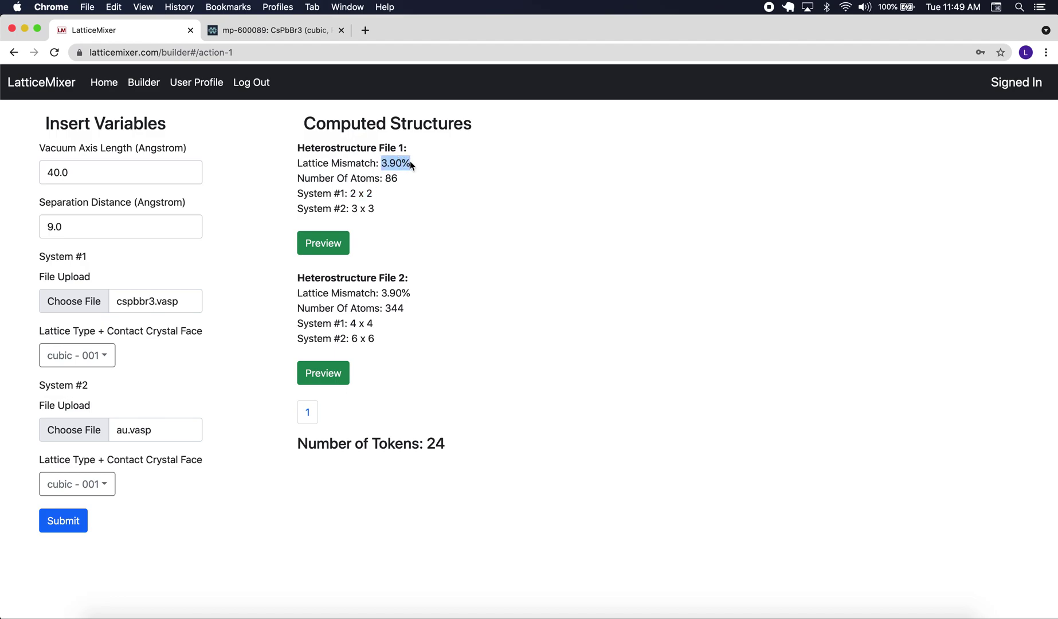
pyautogui.moveTo(341, 193); pyautogui.dragTo(373, 193)
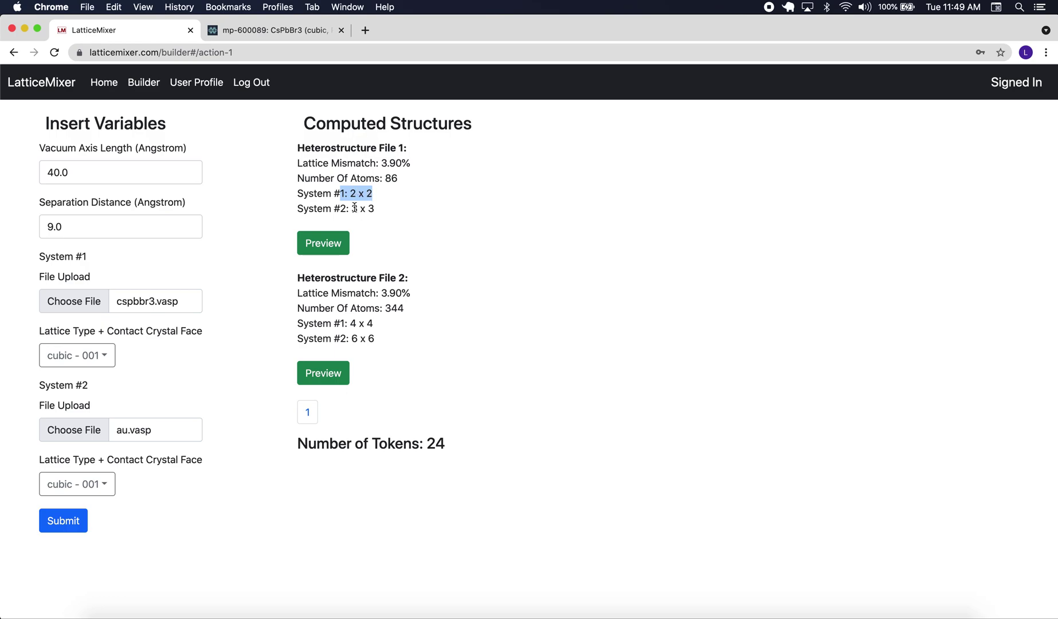
pyautogui.moveTo(353, 209); pyautogui.dragTo(374, 208)
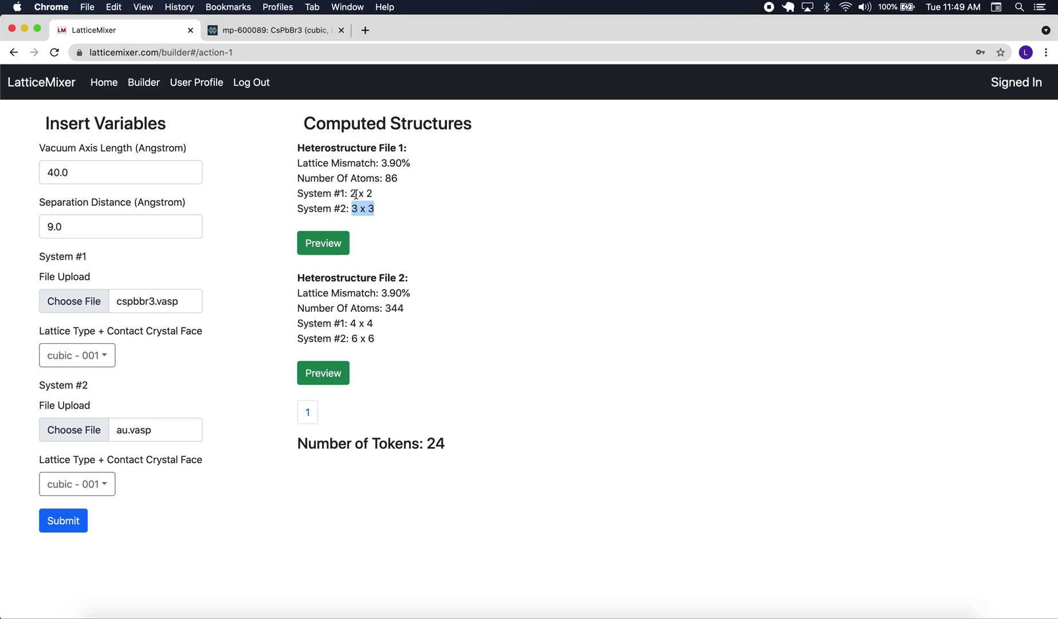
pyautogui.moveTo(349, 193); pyautogui.dragTo(376, 196)
pyautogui.moveTo(351, 209); pyautogui.dragTo(367, 209)
# Step: Highlight File 2's 4 x 4 and 6 x 6 sizes and open its 3D preview
pyautogui.moveTo(350, 323); pyautogui.dragTo(373, 325)
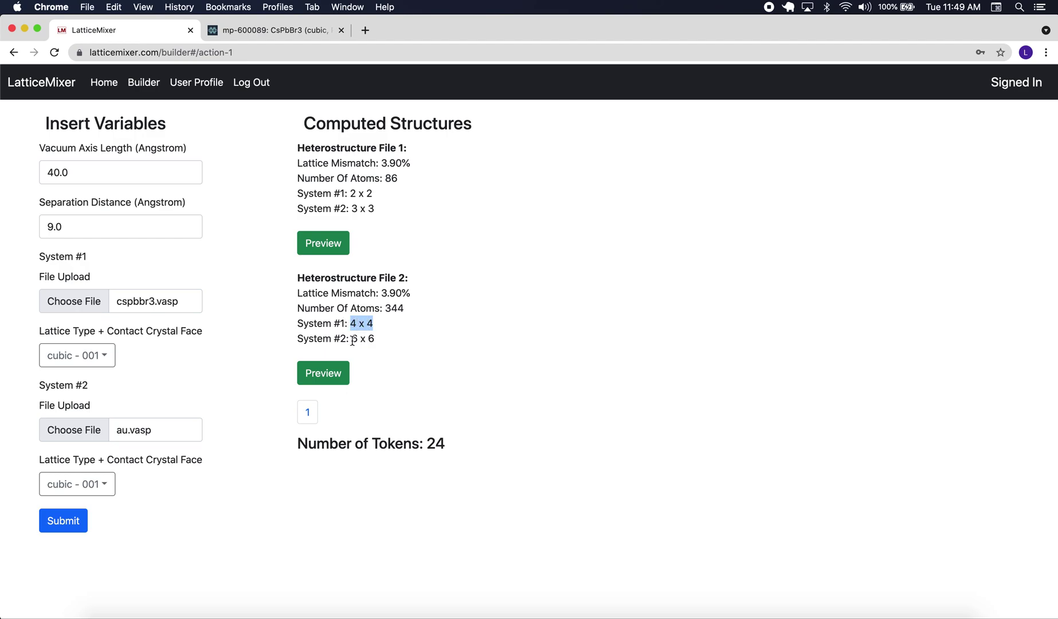
pyautogui.moveTo(352, 340); pyautogui.dragTo(377, 341)
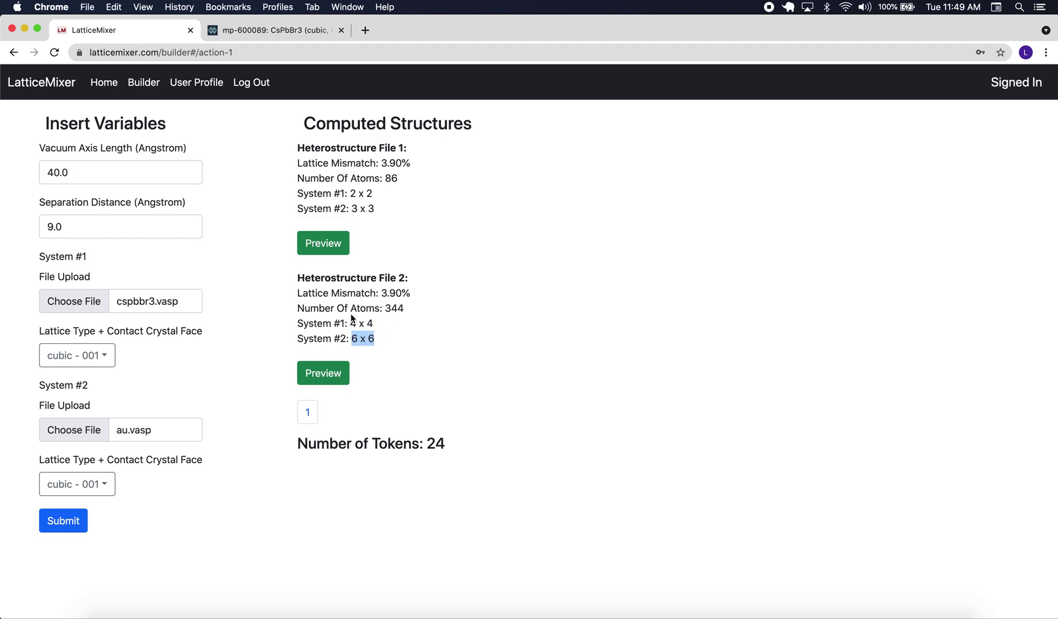
pyautogui.click(392, 289)
pyautogui.click(336, 384)
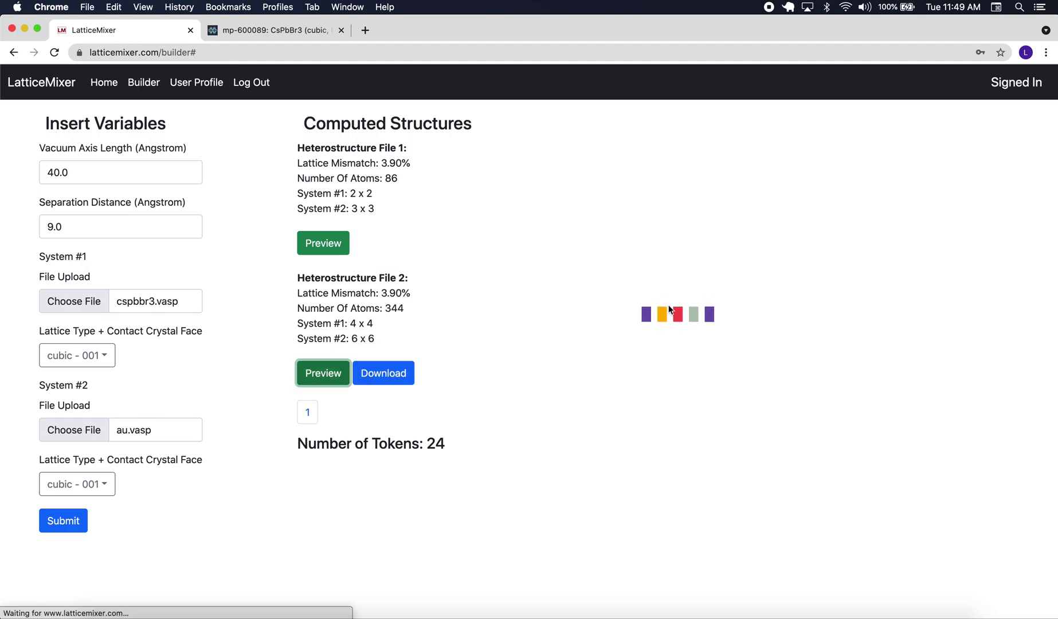
# Step: Rotate and zoom the 344-atom File 2 preview to show layers side-on, then preview File 1
pyautogui.scroll(-10, 718, 227)
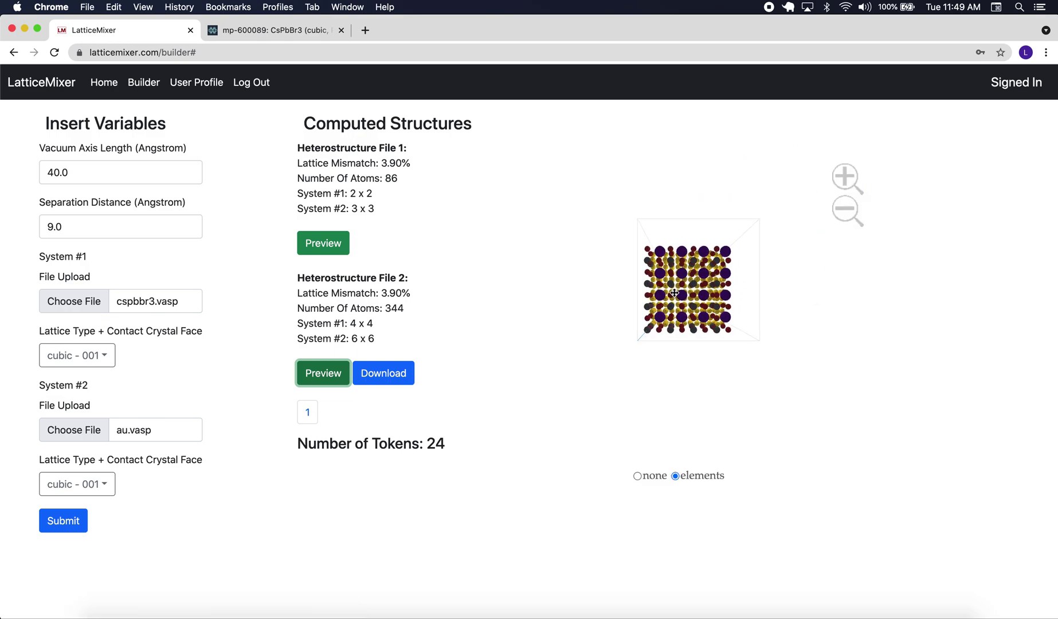
pyautogui.moveTo(682, 283); pyautogui.dragTo(573, 237)
pyautogui.scroll(3, 679, 294)
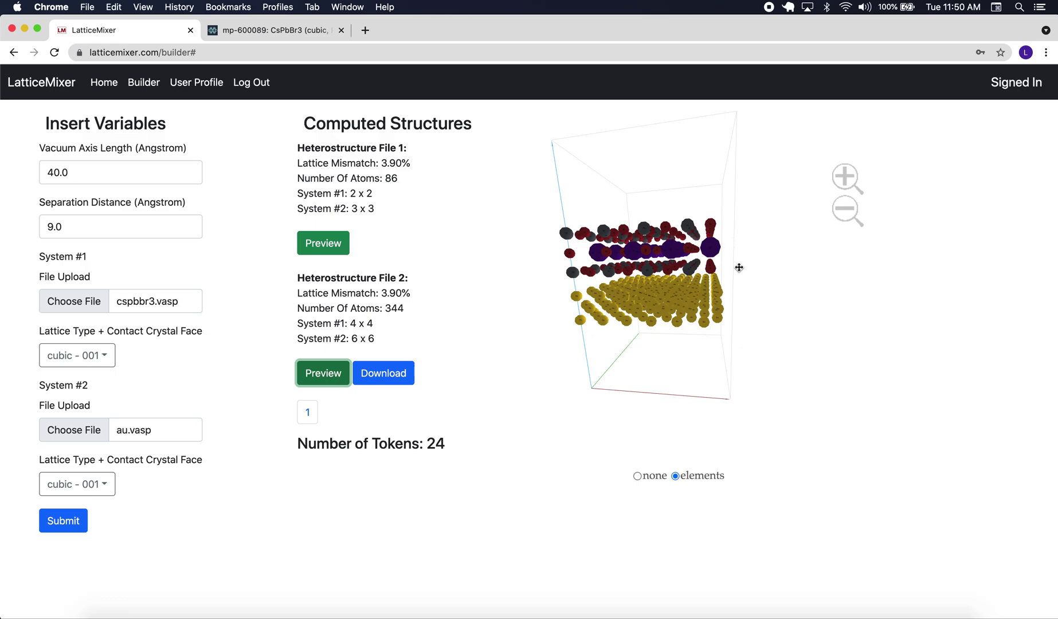
pyautogui.moveTo(739, 267); pyautogui.dragTo(688, 269)
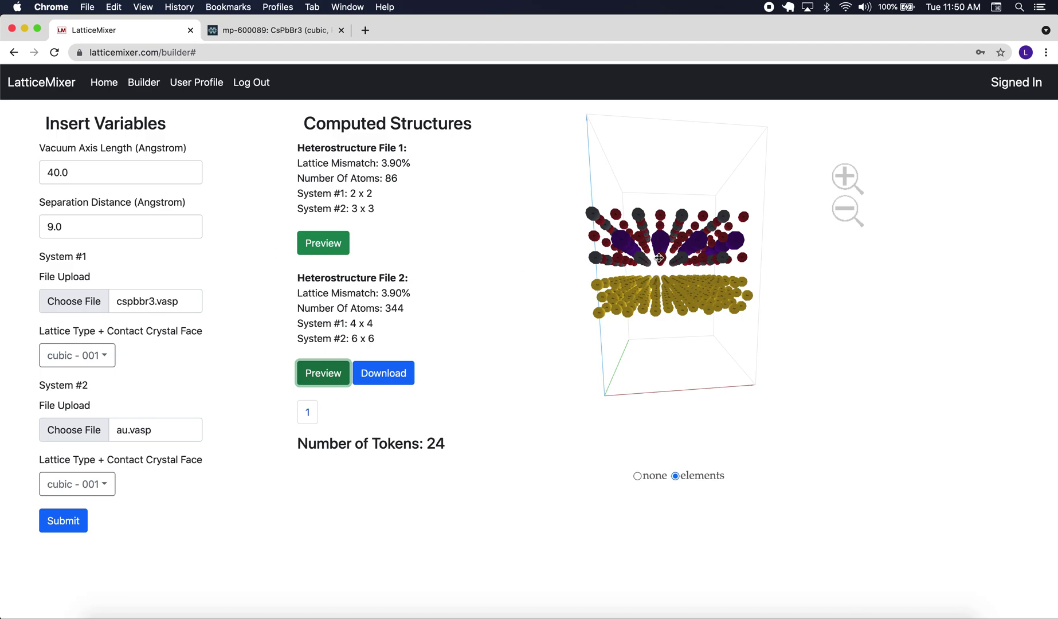
pyautogui.scroll(-2, 662, 270)
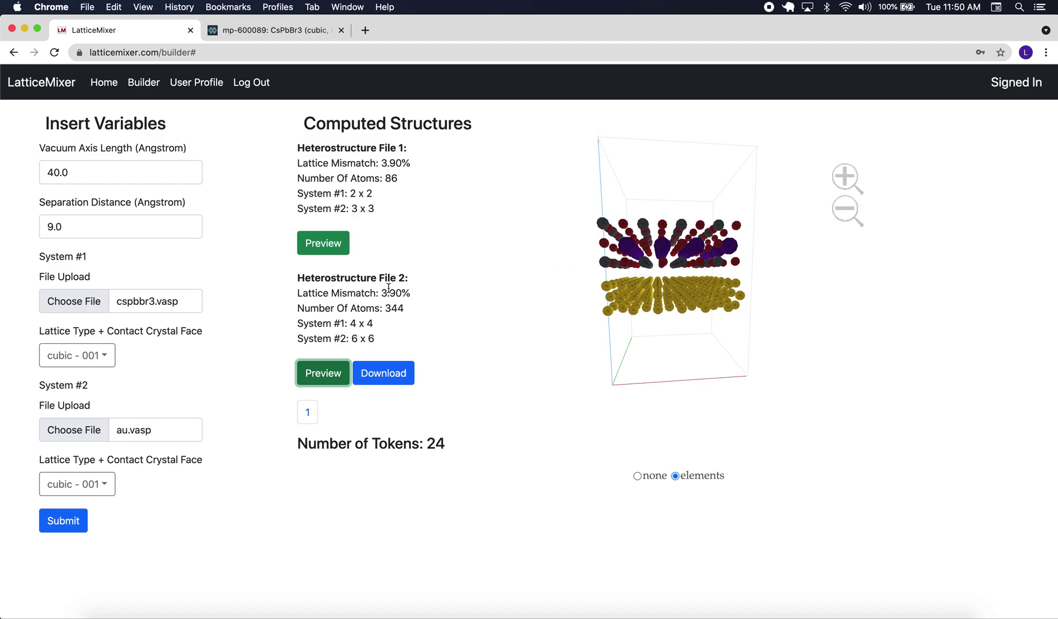
pyautogui.moveTo(700, 245)
pyautogui.mouseDown()
pyautogui.moveTo(684, 240)
pyautogui.moveTo(690, 264)
pyautogui.moveTo(691, 247)
pyautogui.mouseUp()
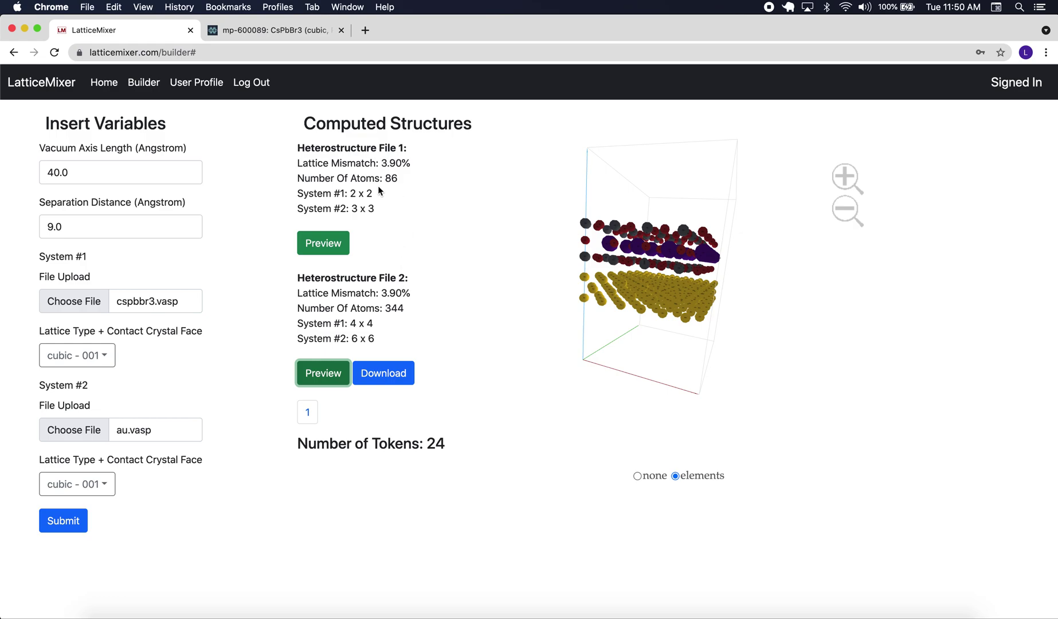
pyautogui.click(323, 243)
# Step: Rotate and zoom the 86-atom File 1 preview to a tilted side view of perovskite over gold
pyautogui.moveTo(704, 249); pyautogui.dragTo(660, 296)
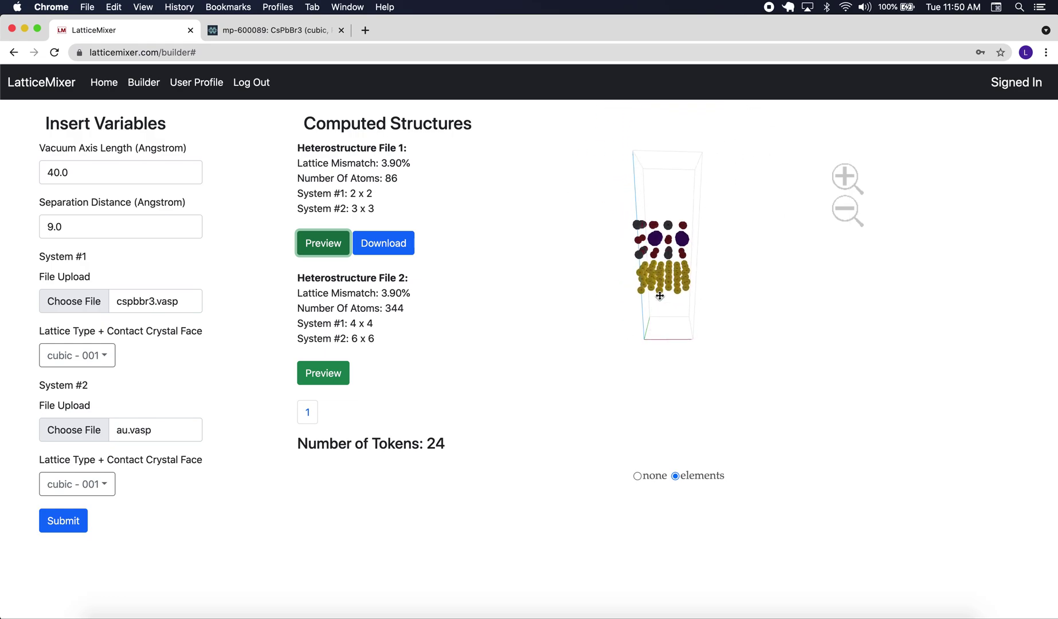
pyautogui.scroll(3, 659, 286)
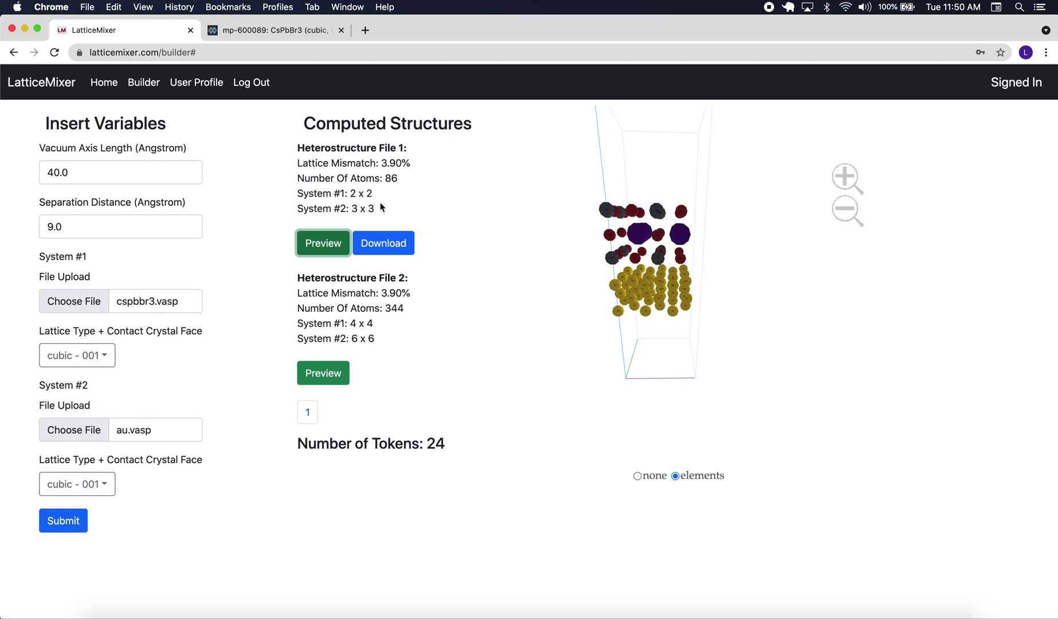
# Step: Download Heterostructure File 1 as heterostructure.vasp for one token and open it in VESTA
pyautogui.click(407, 253)
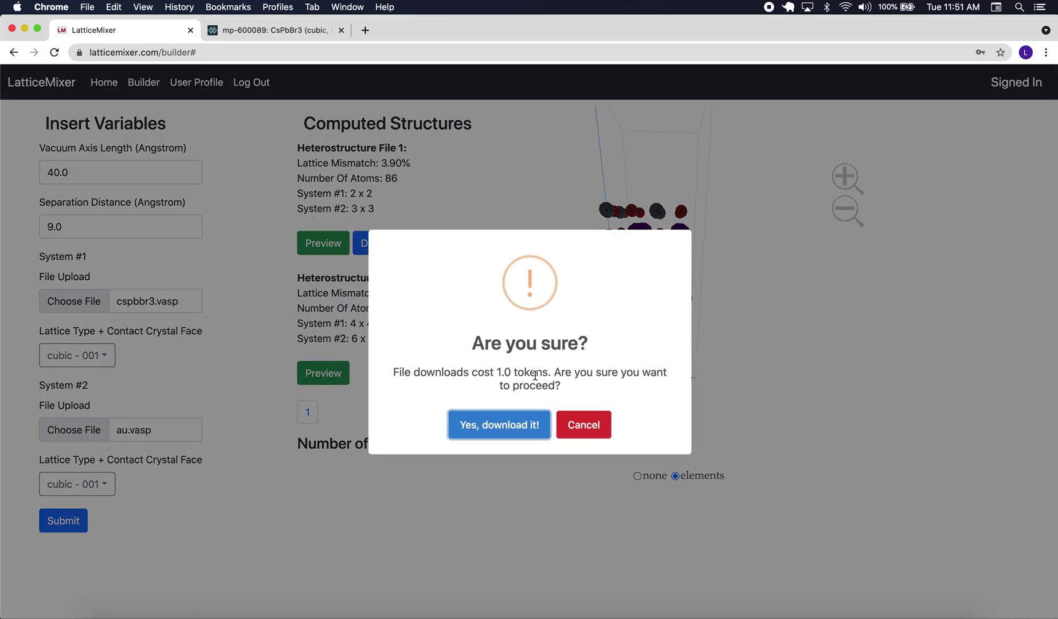
pyautogui.click(502, 425)
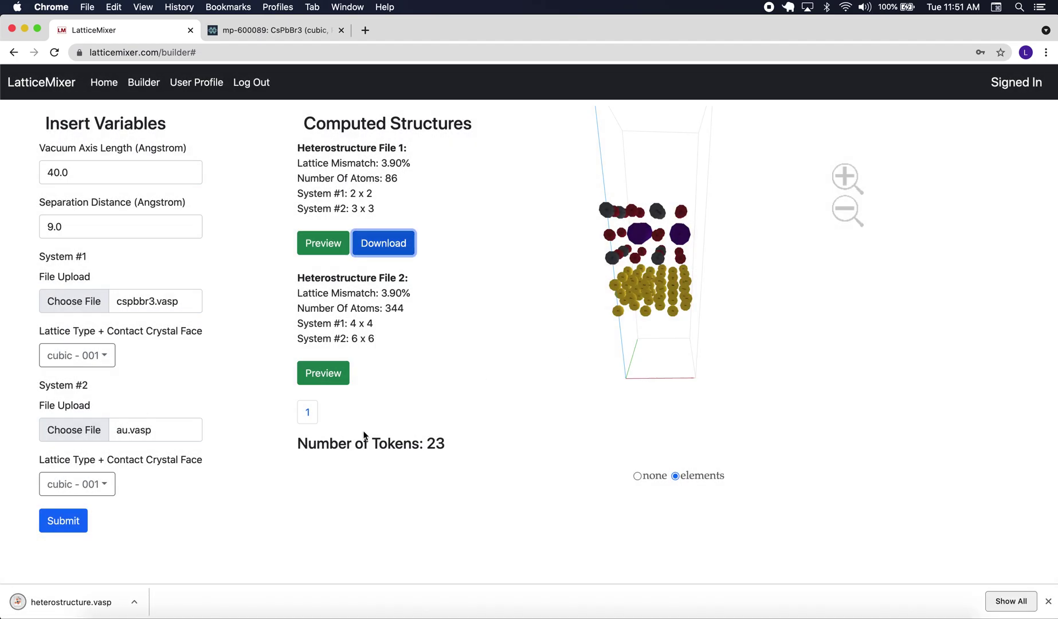
pyautogui.click(71, 602)
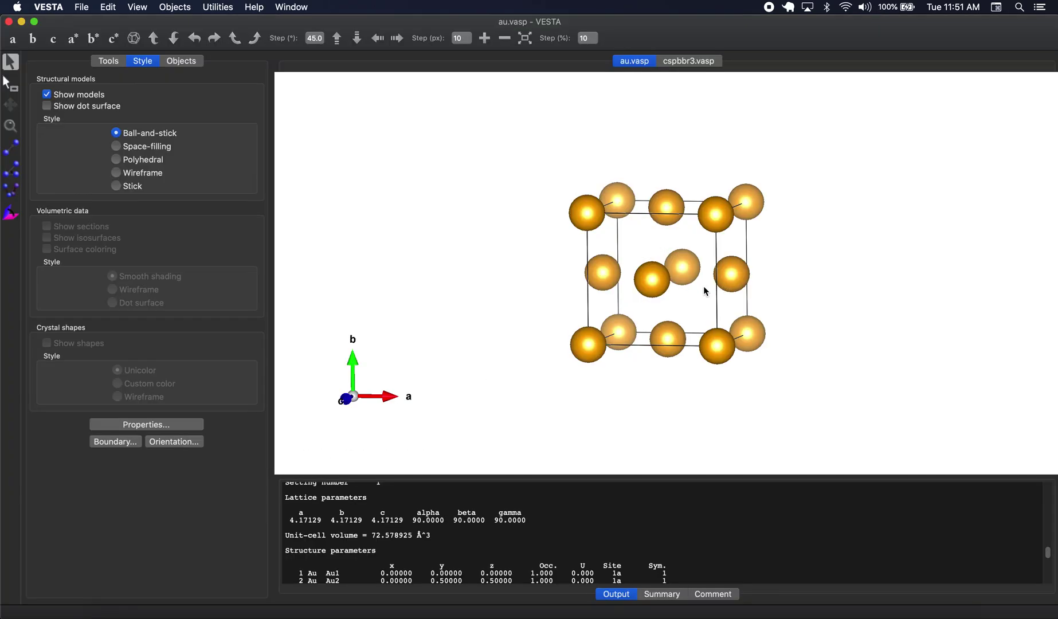
# Step: Rotate and zoom heterostructure.vasp into a straight side view with c pointing up
pyautogui.moveTo(684, 385); pyautogui.dragTo(603, 307)
pyautogui.scroll(3, 663, 252)
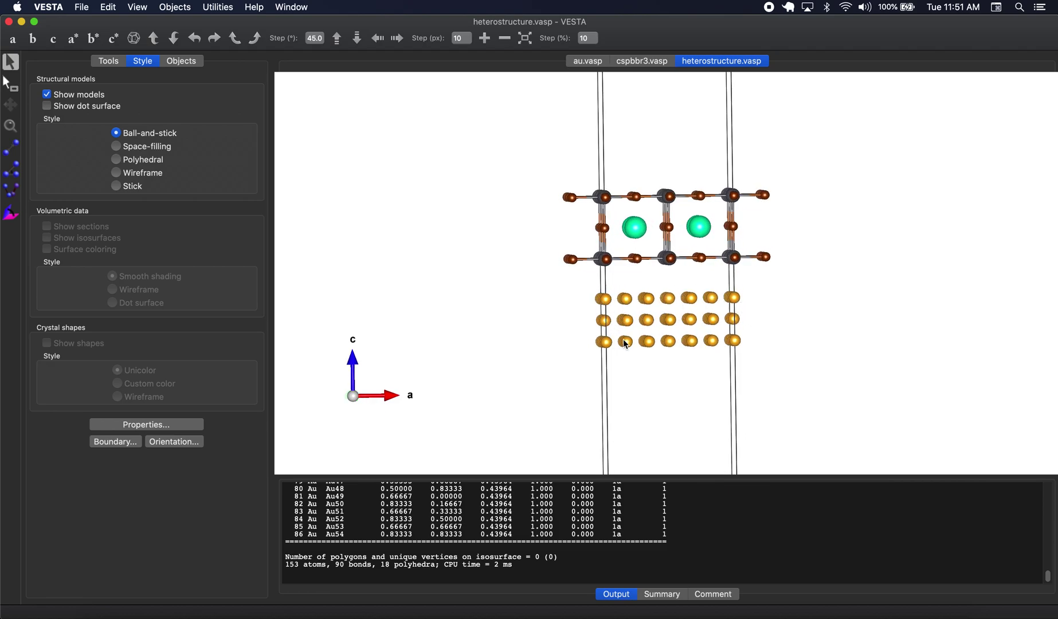
pyautogui.moveTo(697, 341); pyautogui.dragTo(650, 273)
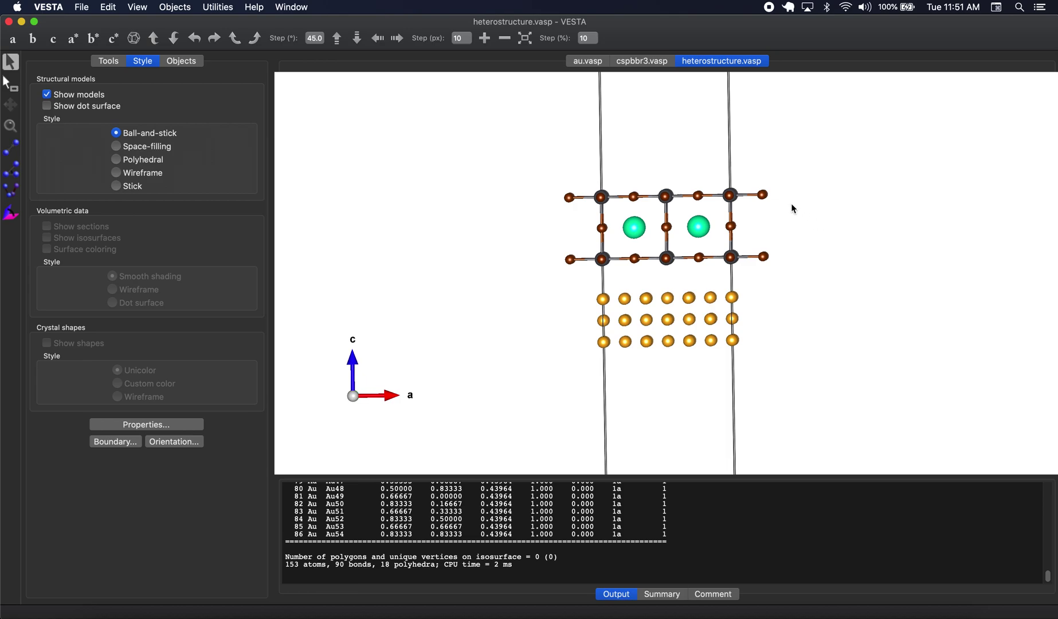
pyautogui.moveTo(763, 222); pyautogui.dragTo(787, 279)
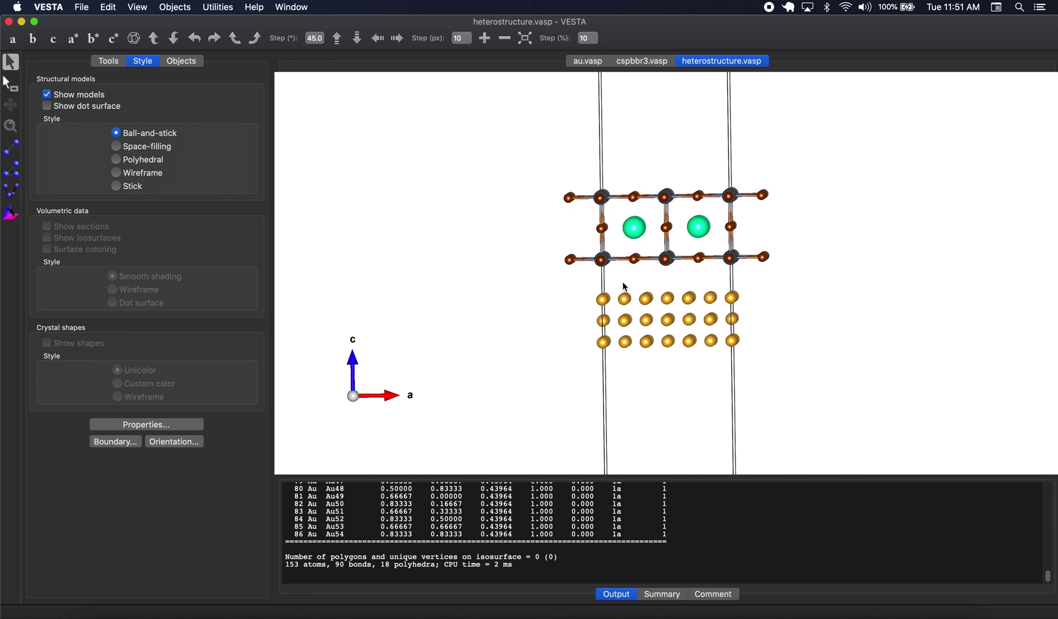
pyautogui.moveTo(625, 286)
pyautogui.mouseDown()
pyautogui.moveTo(638, 281)
pyautogui.moveTo(604, 288)
pyautogui.mouseUp()
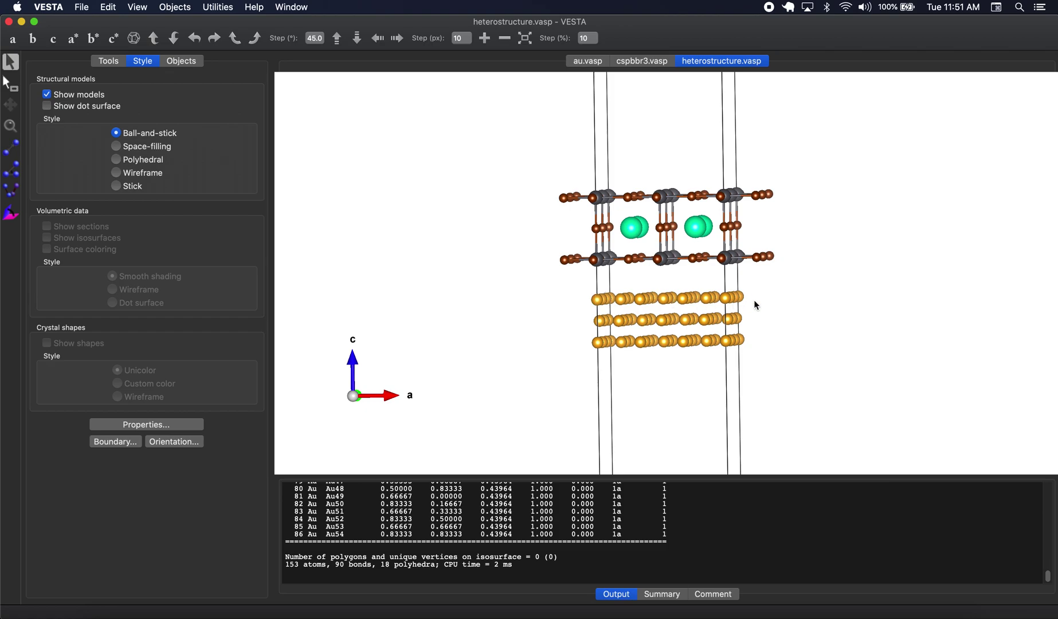
pyautogui.moveTo(610, 297); pyautogui.dragTo(588, 295)
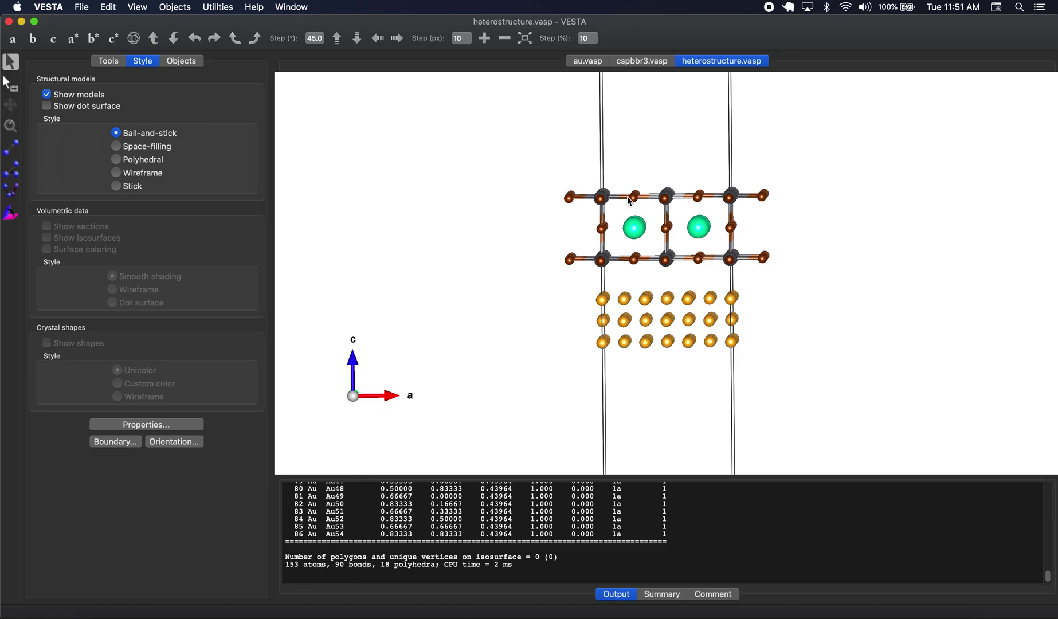
pyautogui.moveTo(651, 207)
pyautogui.mouseDown()
pyautogui.moveTo(690, 216)
pyautogui.moveTo(641, 209)
pyautogui.moveTo(656, 256)
pyautogui.moveTo(645, 223)
pyautogui.mouseUp()
# Step: Inspect the coordinates of a Br, a Pb and a Cs atom, then tilt to an edge-on layer view
pyautogui.click(630, 206)
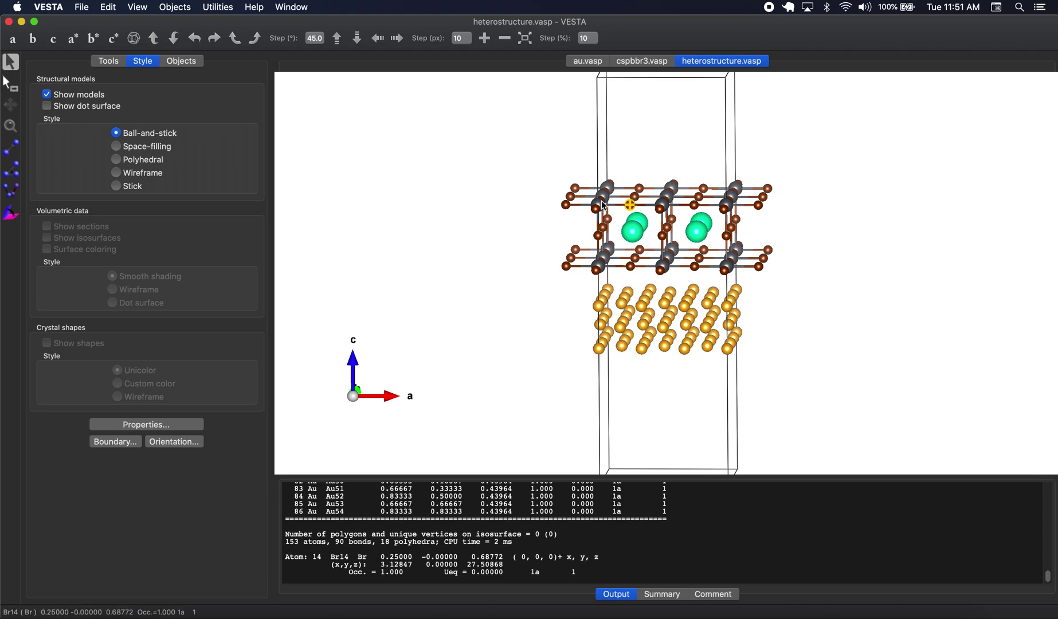
pyautogui.click(603, 206)
pyautogui.click(604, 205)
pyautogui.click(639, 235)
pyautogui.moveTo(639, 235); pyautogui.dragTo(633, 264)
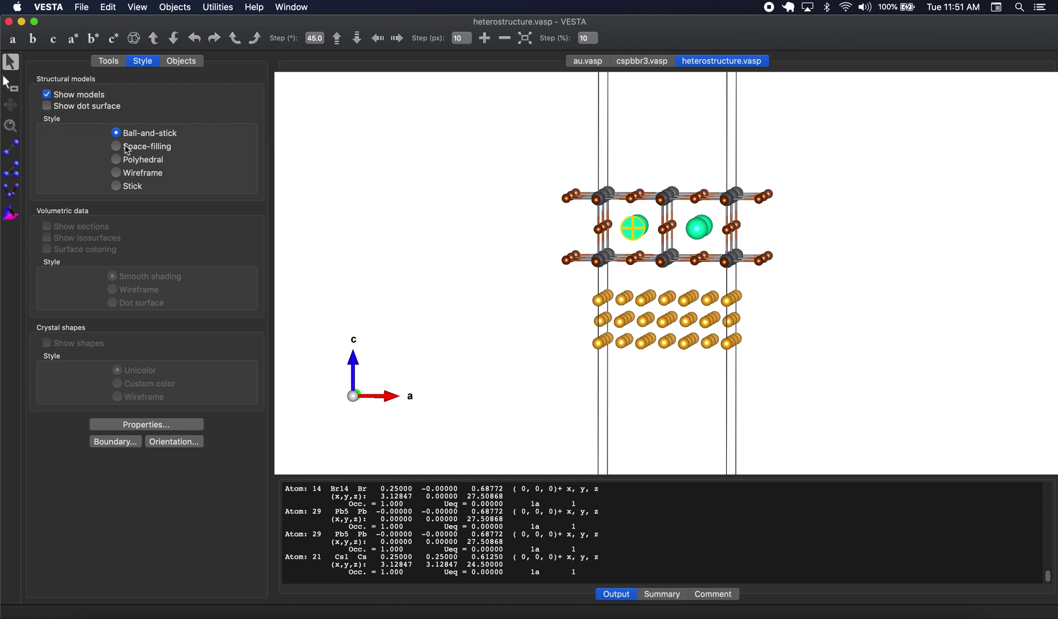
pyautogui.click(90, 8)
# Step: Delete the Pb–Br bond definition in the Bonds settings and apply it
pyautogui.moveTo(108, 12)
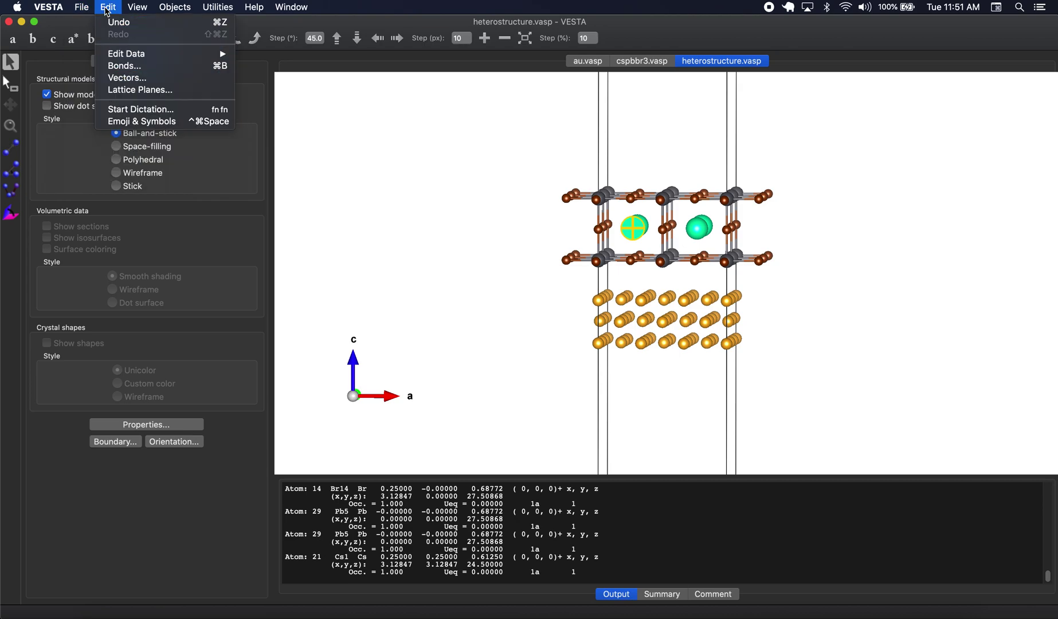
pyautogui.click(125, 66)
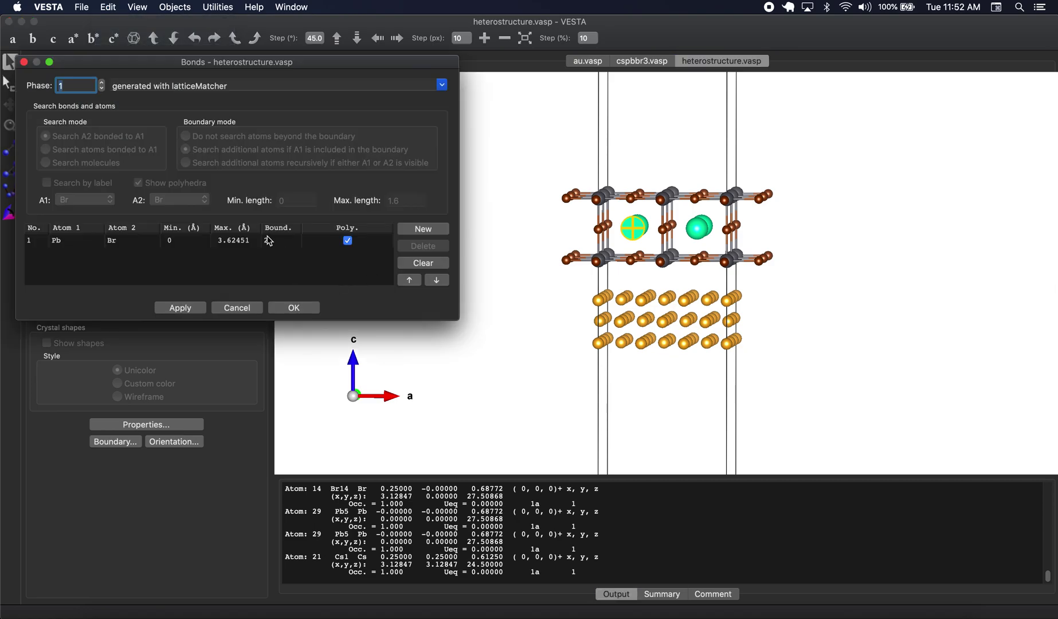
pyautogui.click(269, 240)
pyautogui.click(419, 245)
pyautogui.click(180, 307)
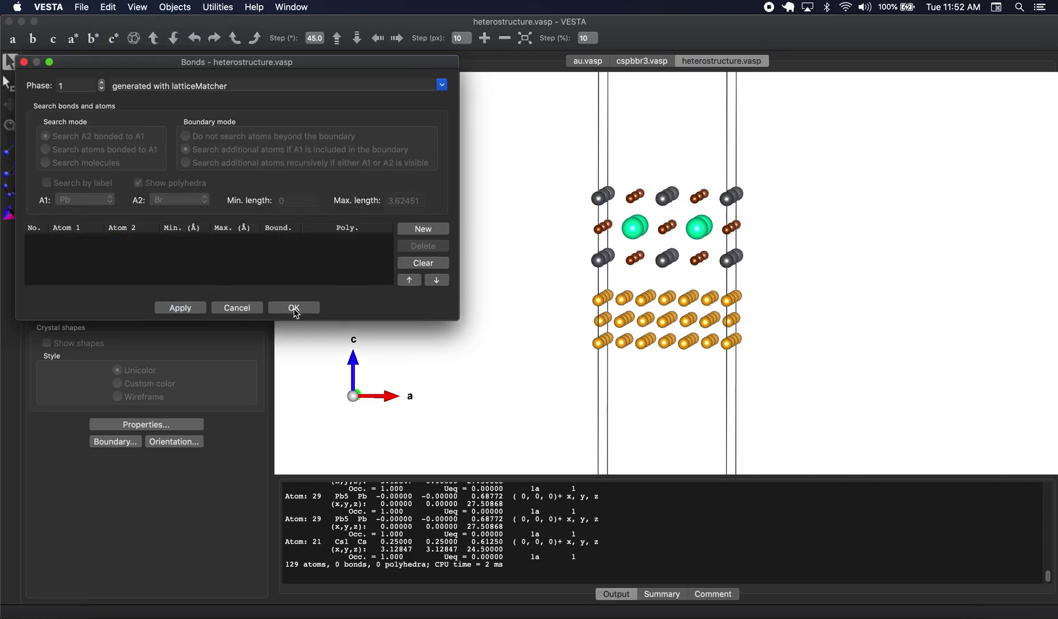
pyautogui.click(294, 308)
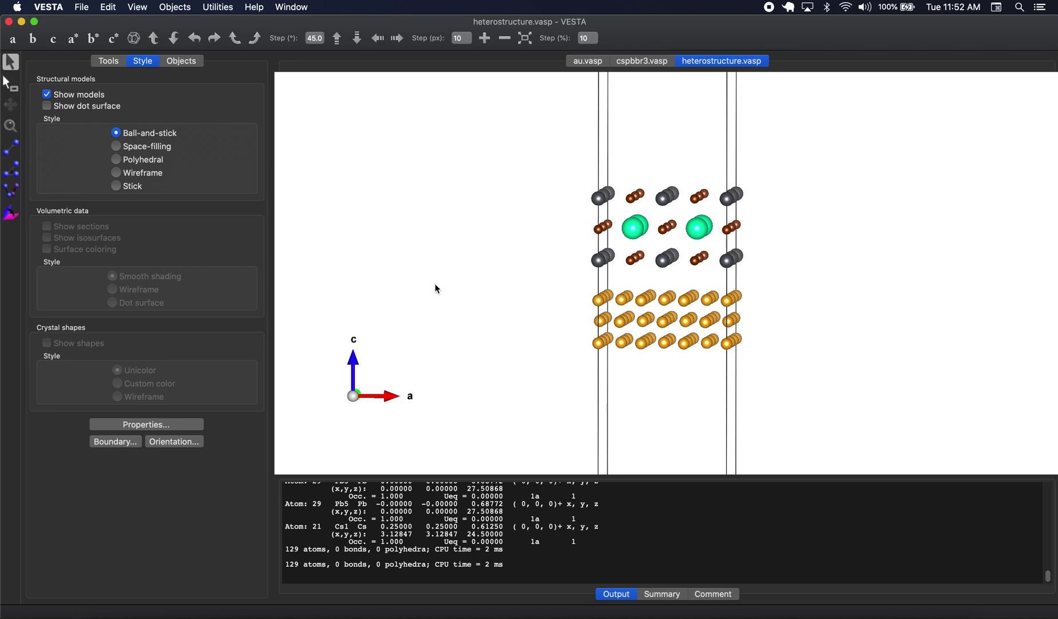
# Step: Render the 129-atom heterostructure as space-filling spheres, comparing briefly with ball-and-stick
pyautogui.click(154, 148)
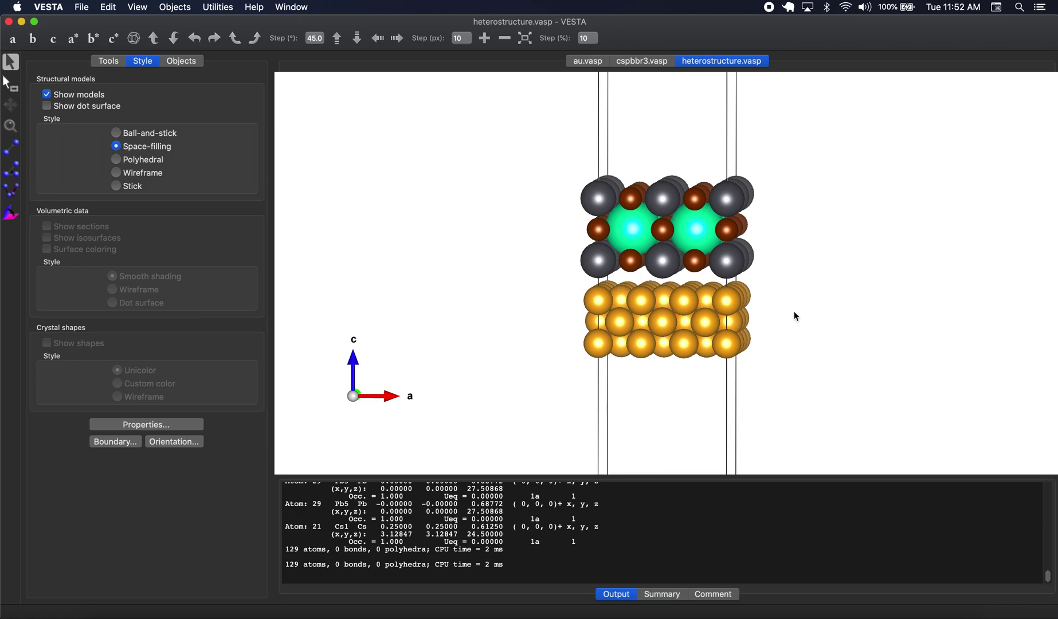
pyautogui.moveTo(794, 311)
pyautogui.mouseDown()
pyautogui.moveTo(771, 302)
pyautogui.moveTo(810, 299)
pyautogui.moveTo(793, 300)
pyautogui.mouseUp()
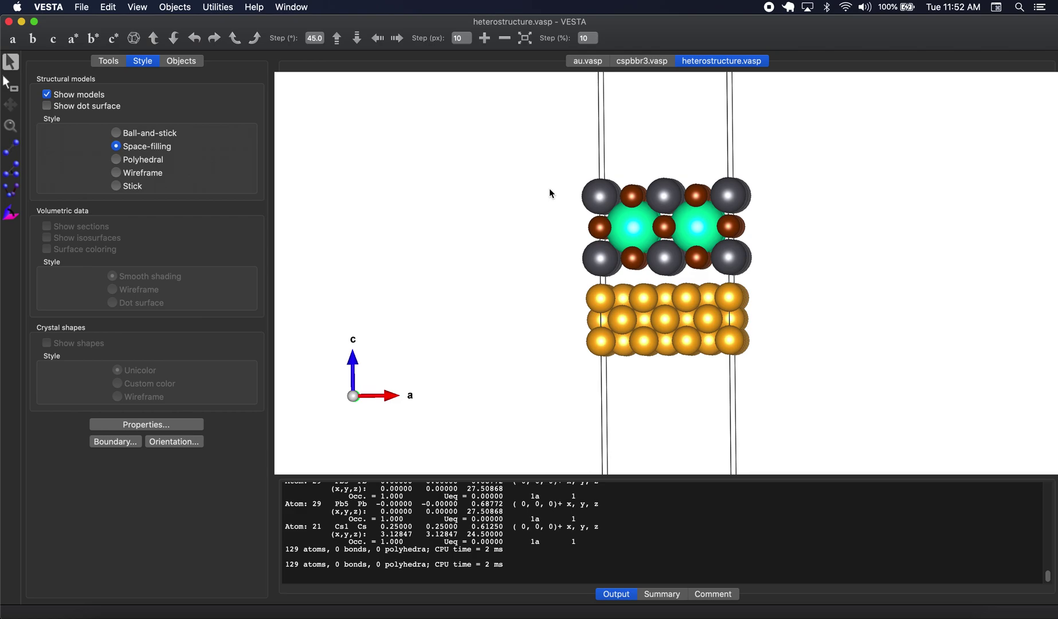
pyautogui.click(180, 133)
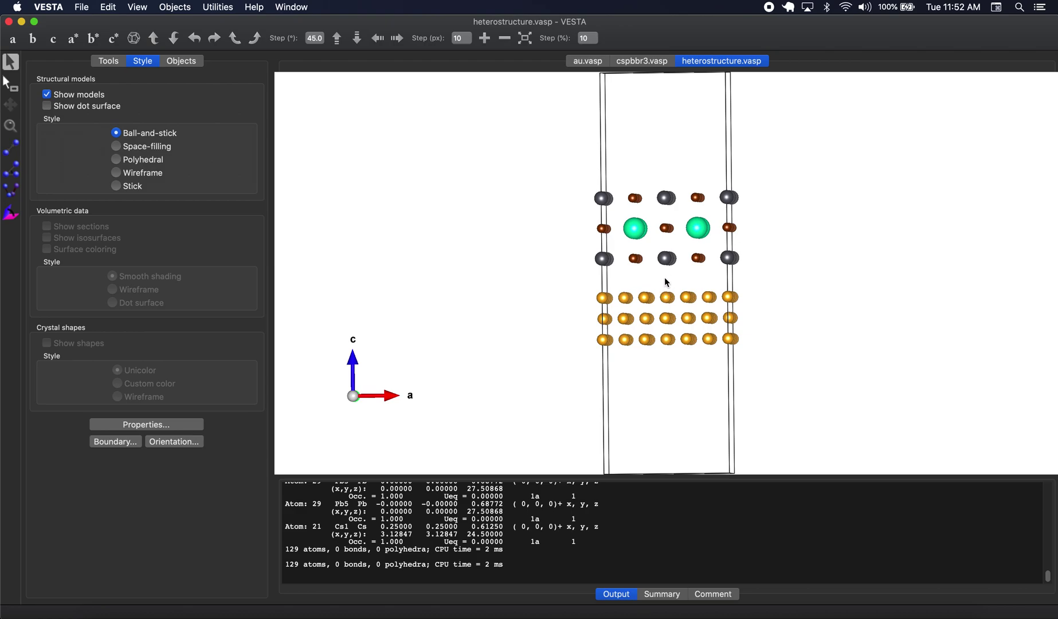
pyautogui.scroll(5, 669, 279)
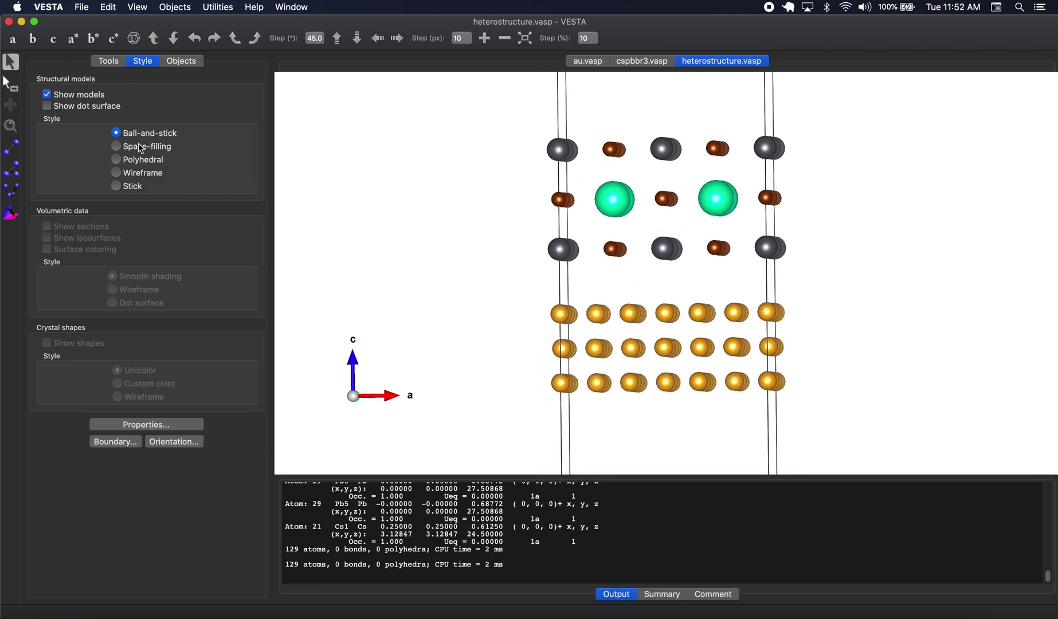
pyautogui.click(143, 147)
pyautogui.scroll(-4, 667, 285)
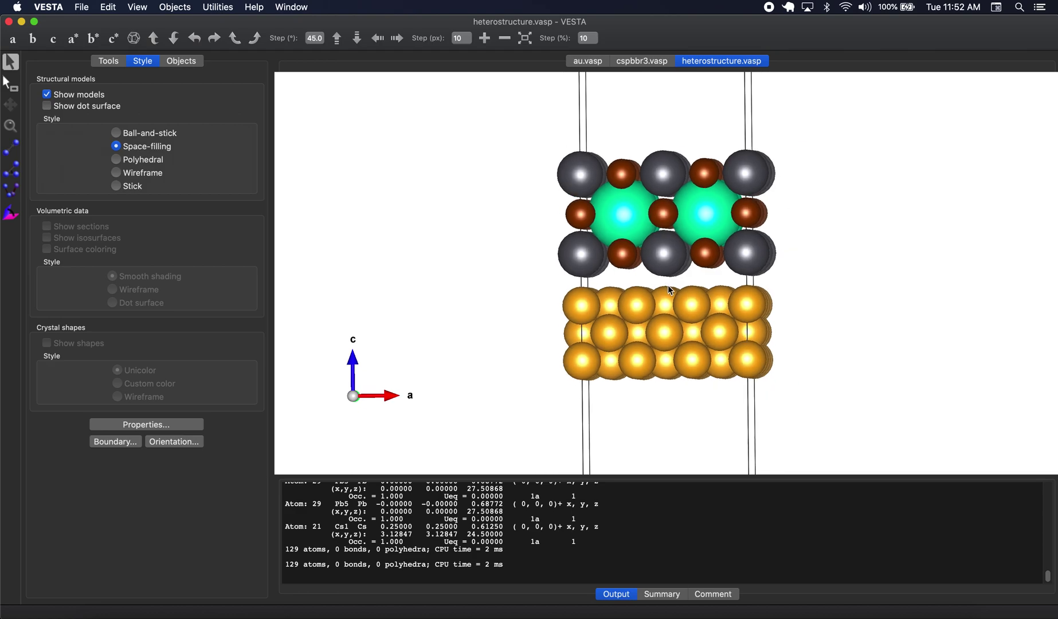
pyautogui.scroll(-4, 693, 287)
pyautogui.moveTo(703, 257); pyautogui.dragTo(690, 267)
pyautogui.scroll(2, 693, 272)
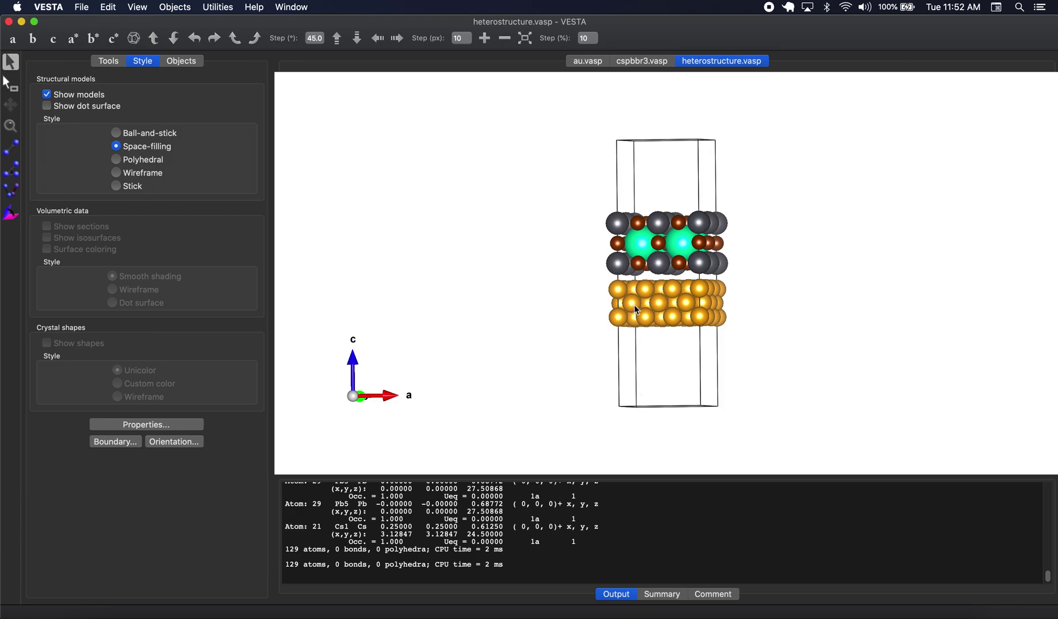
# Step: Set the boundary z(max) to 2 to repeat the structure twice along c
pyautogui.click(114, 442)
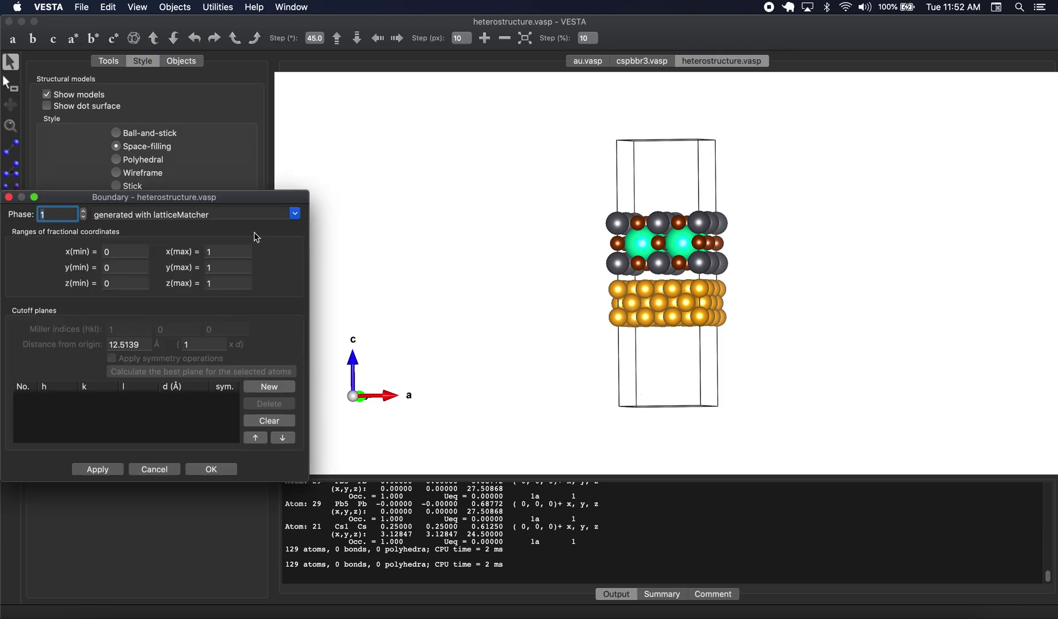
pyautogui.click(223, 253)
pyautogui.click(223, 283)
pyautogui.write('2')
pyautogui.click(98, 469)
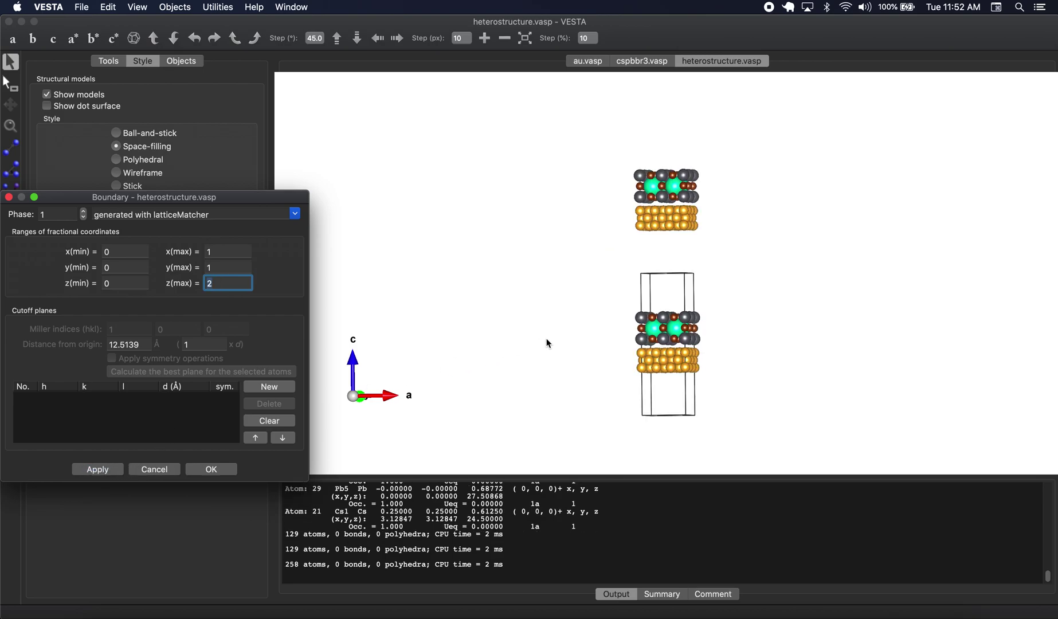
pyautogui.click(212, 469)
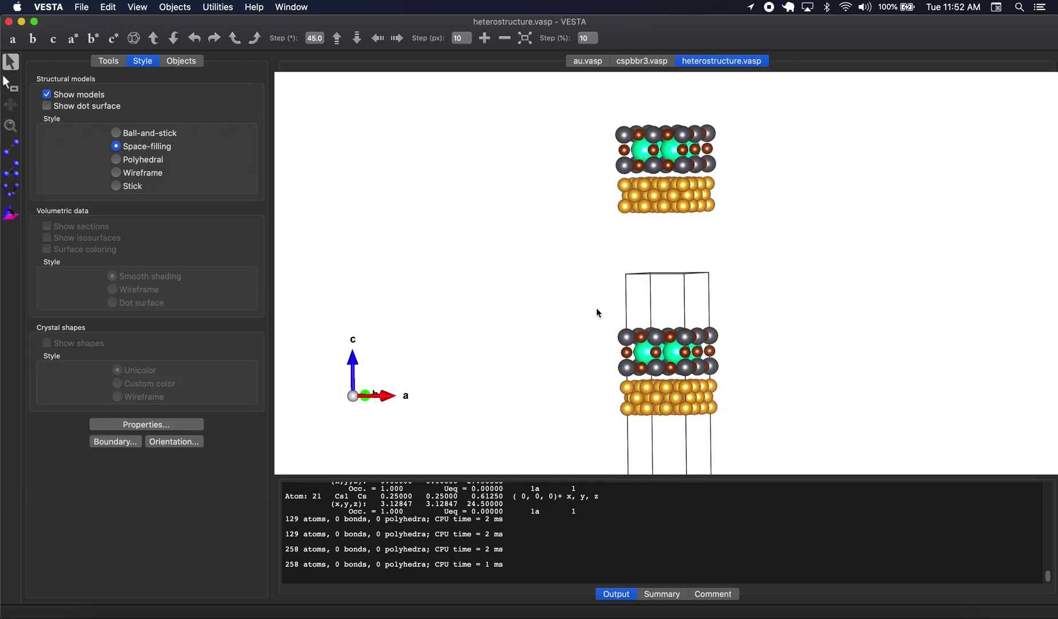
pyautogui.moveTo(596, 313); pyautogui.dragTo(562, 304)
# Step: Measure the distance from a lower-copy Pb atom to an upper-copy Au atom
pyautogui.click(11, 149)
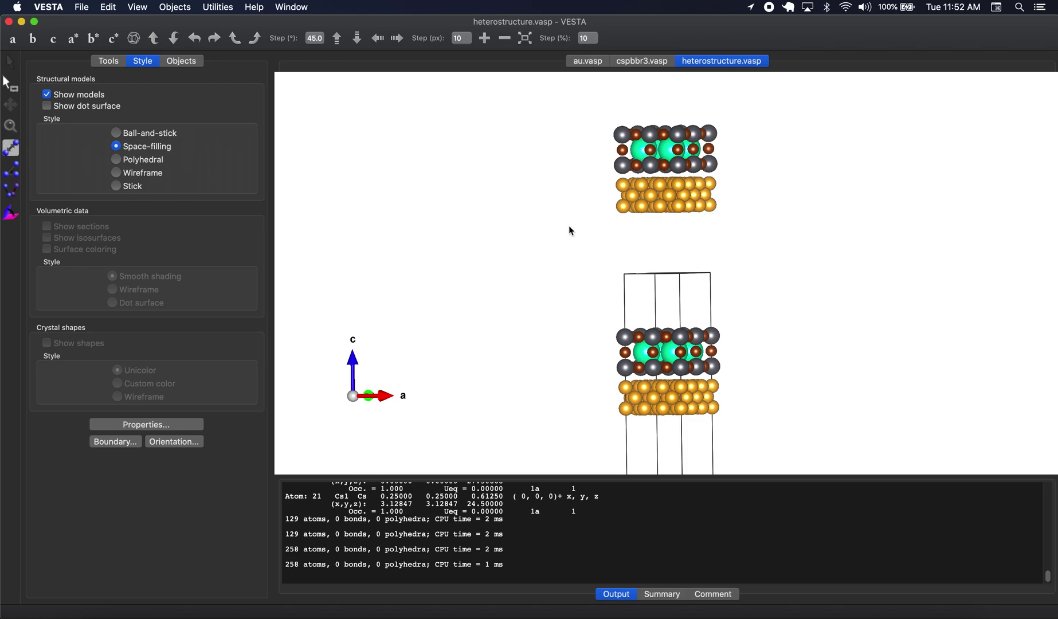
pyautogui.click(625, 337)
pyautogui.click(621, 210)
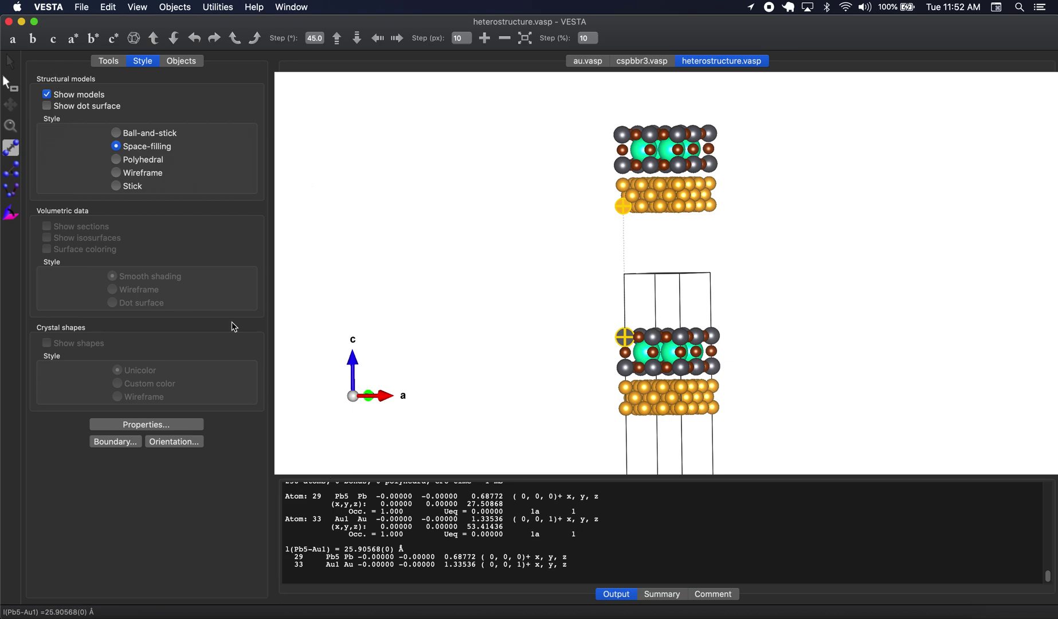
pyautogui.click(11, 61)
pyautogui.moveTo(745, 249); pyautogui.dragTo(650, 427)
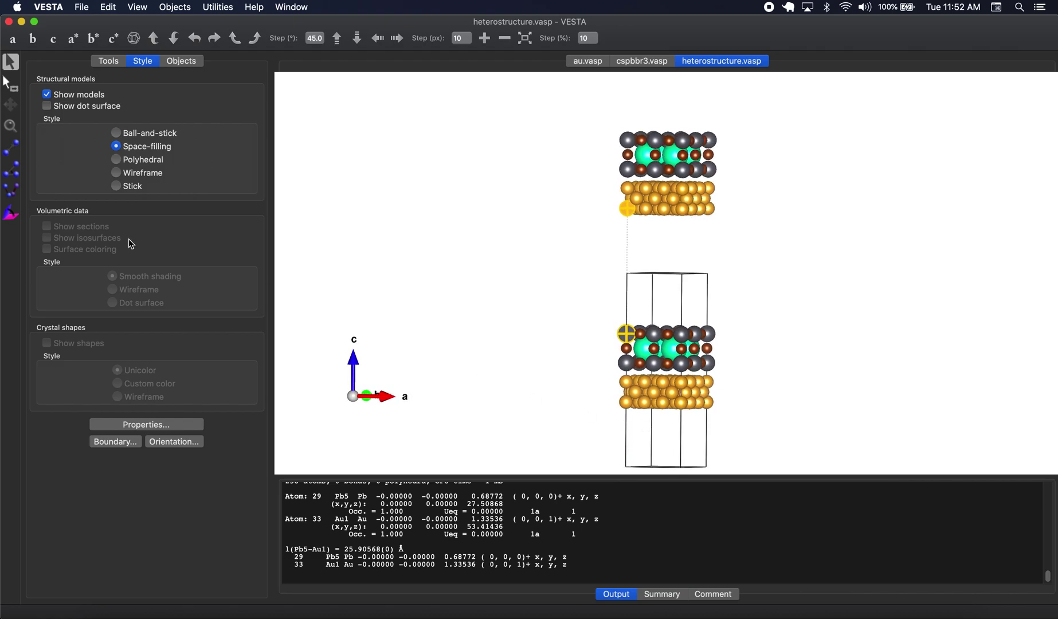
# Step: Measure the Au37–Pb1 interface spacing of 3.90568 Å
pyautogui.click(21, 146)
pyautogui.click(624, 381)
pyautogui.click(625, 363)
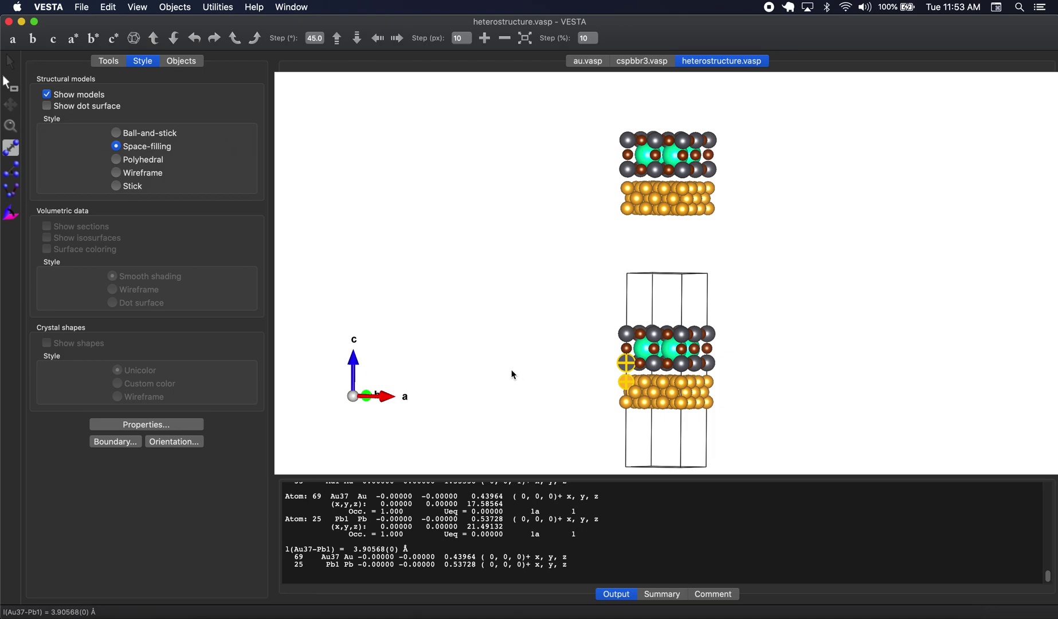
pyautogui.click(13, 60)
pyautogui.moveTo(981, 239); pyautogui.dragTo(876, 238)
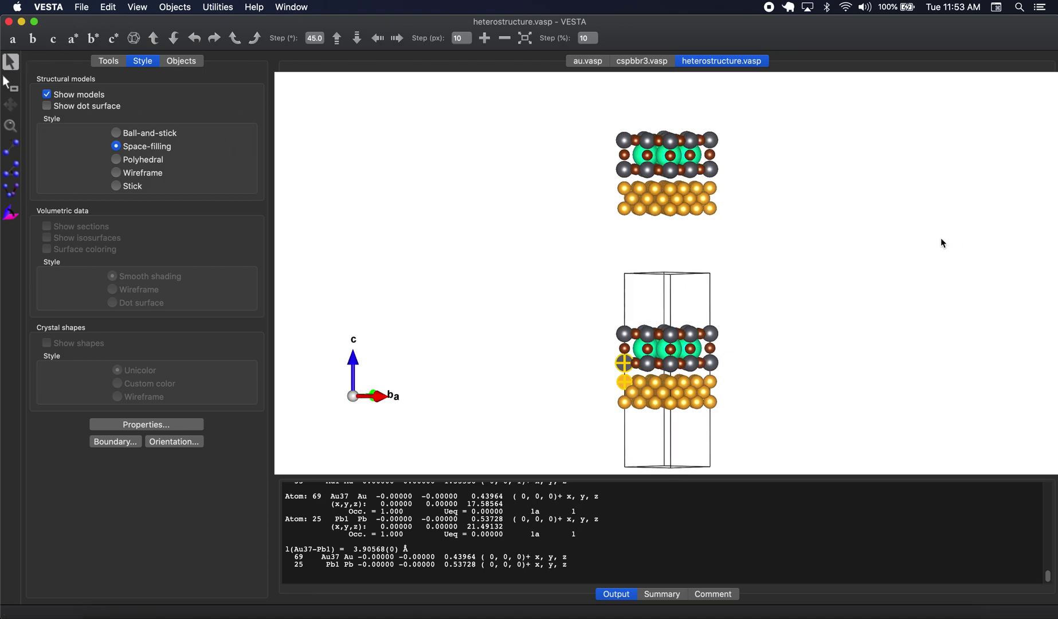
# Step: Set the boundary x(min) to -1, correcting a mistyped -2
pyautogui.click(132, 442)
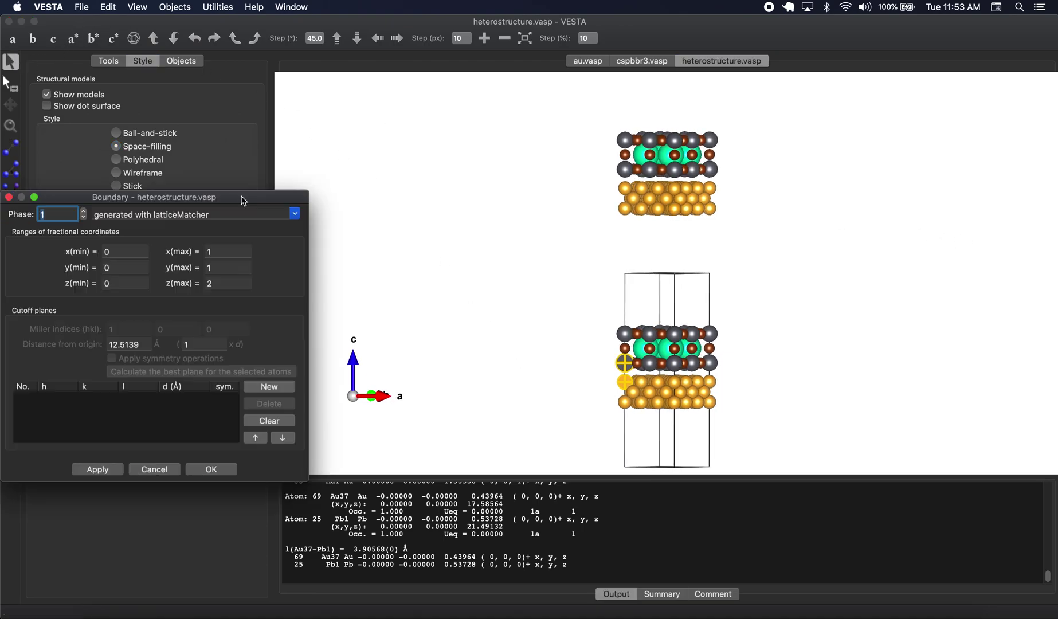
pyautogui.click(124, 251)
pyautogui.press('BackSpace')
pyautogui.write('-2')
pyautogui.press('Tab')
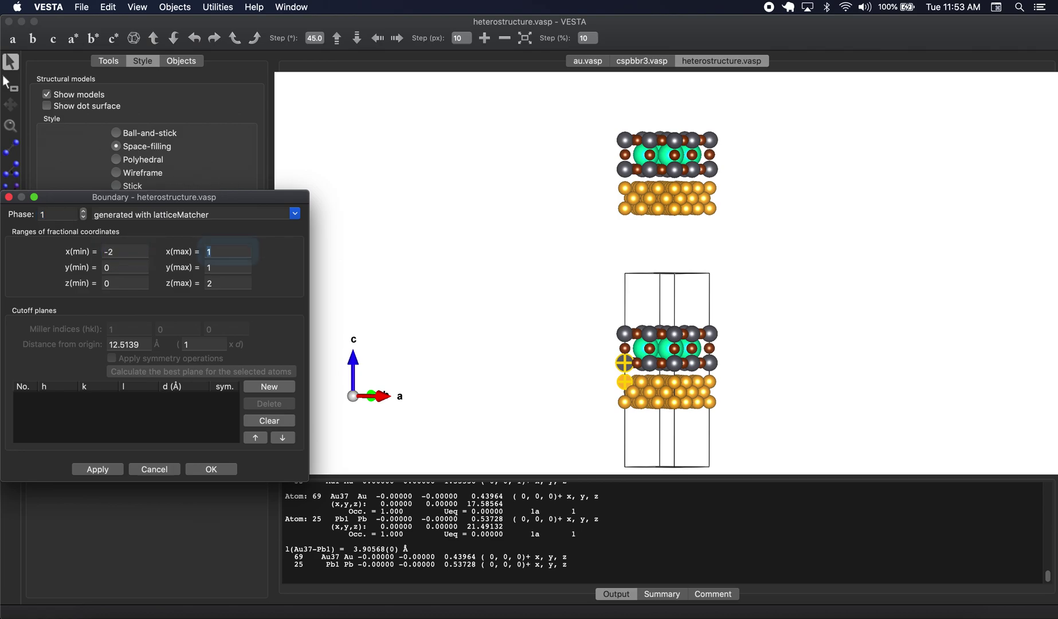
pyautogui.click(117, 252)
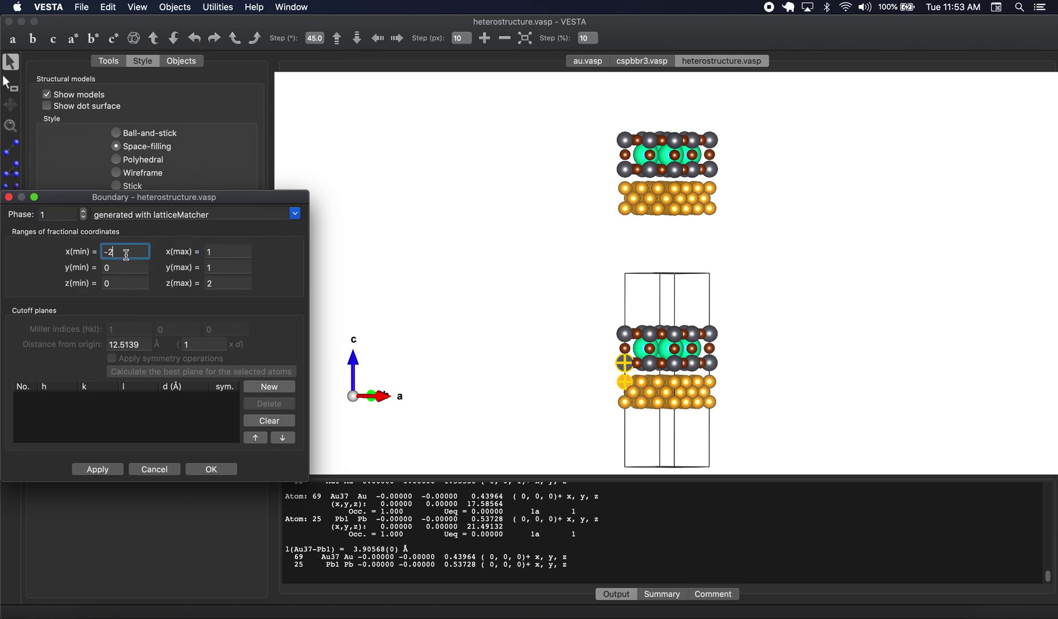
pyautogui.press('BackSpace')
pyautogui.write('1')
pyautogui.press('Tab')
# Step: Finish x and y ranges -1 to 2 with z 0 to 1, then tilt the 893-atom slab
pyautogui.write('2')
pyautogui.press('Tab')
pyautogui.write('2')
pyautogui.press('Tab')
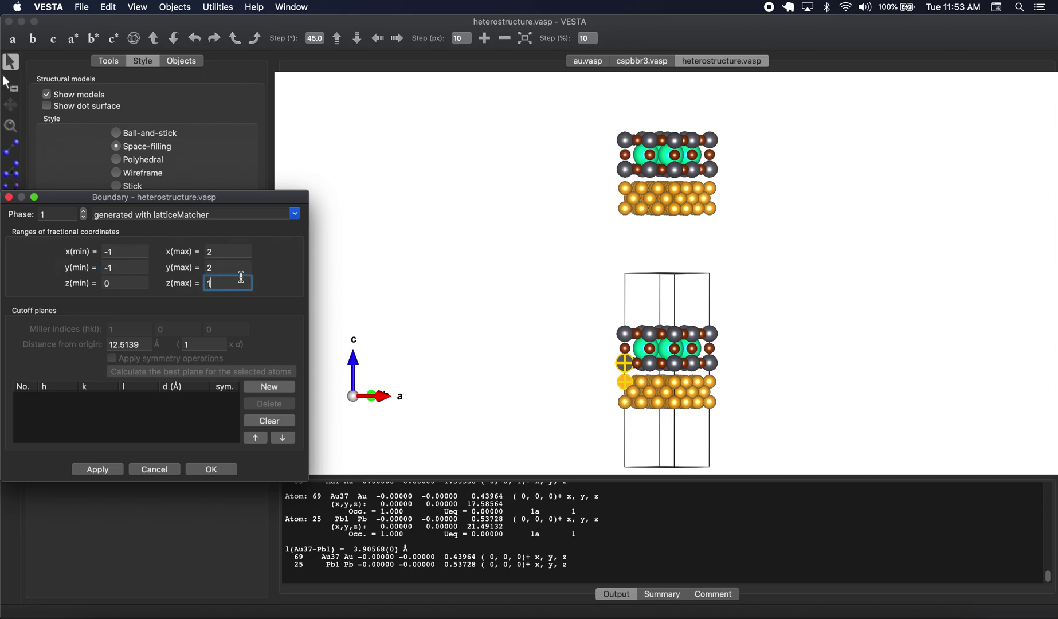
pyautogui.click(103, 469)
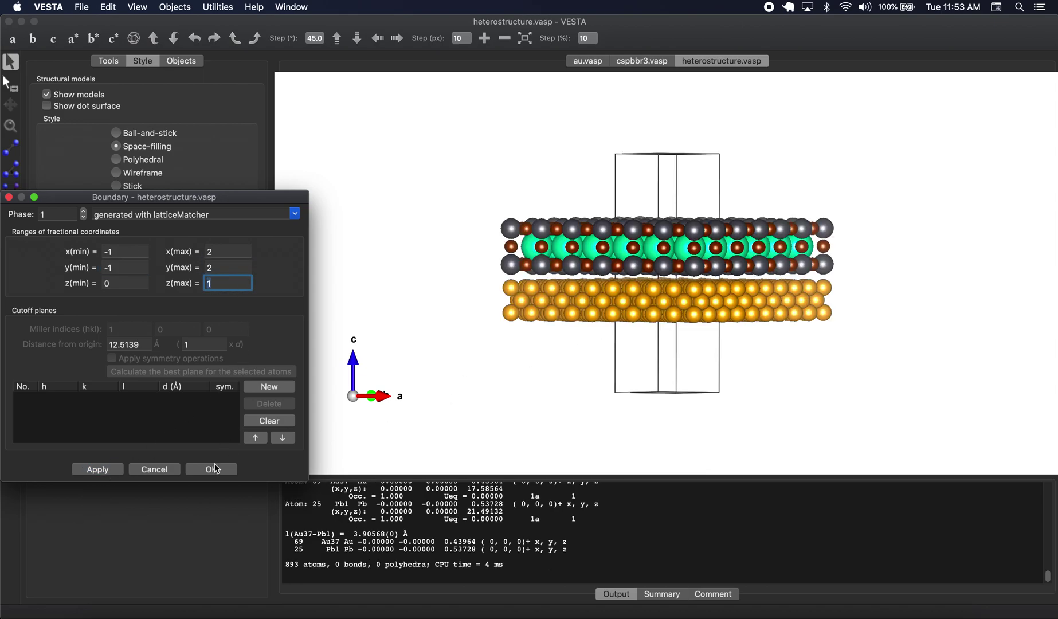
pyautogui.click(217, 469)
pyautogui.moveTo(670, 326); pyautogui.dragTo(774, 333)
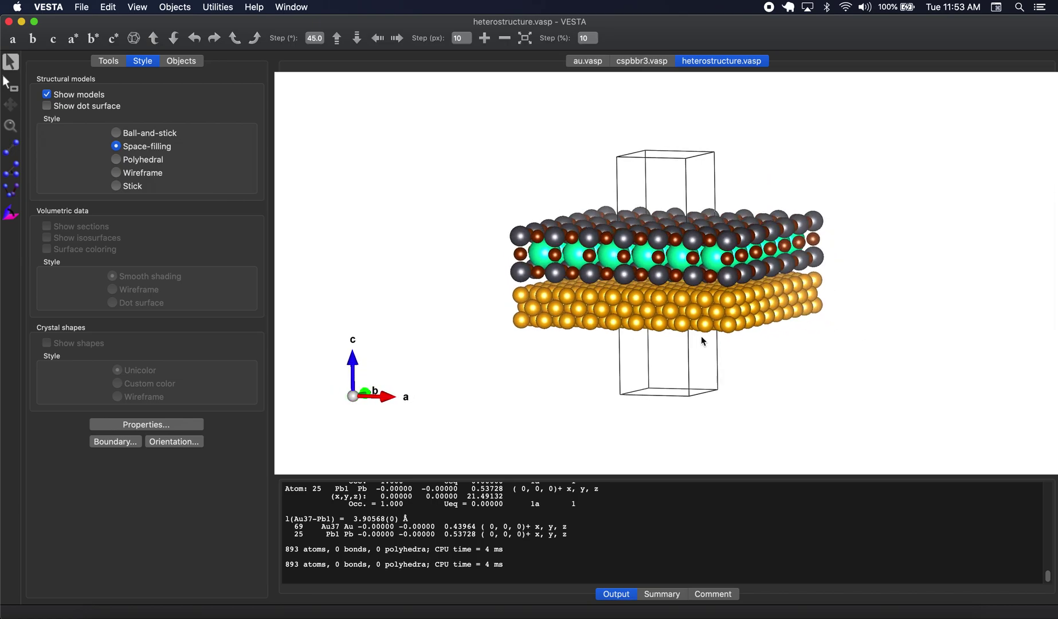
pyautogui.scroll(2, 755, 369)
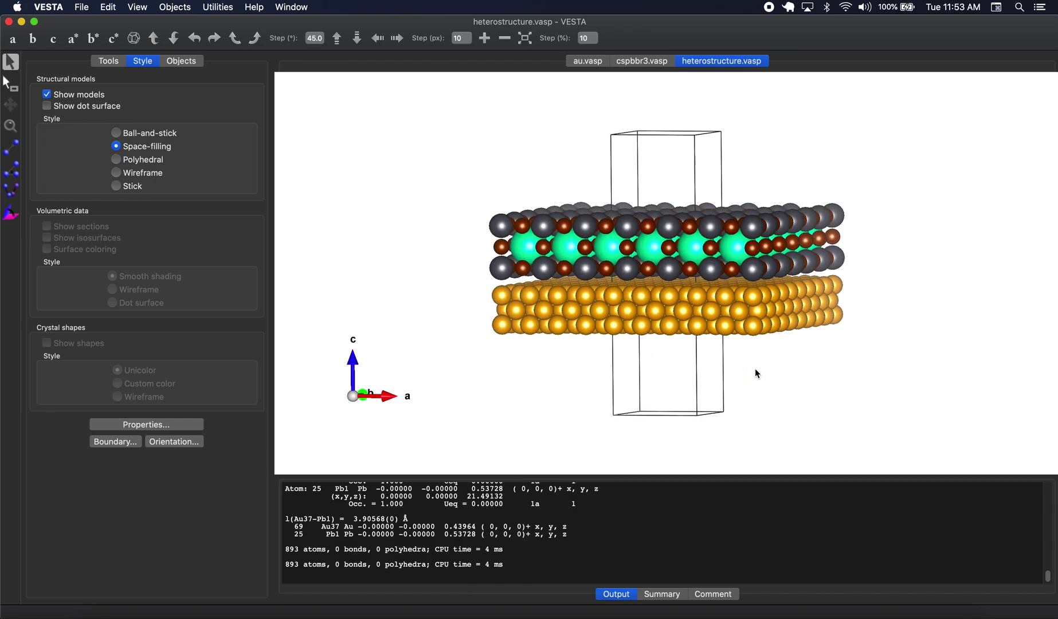